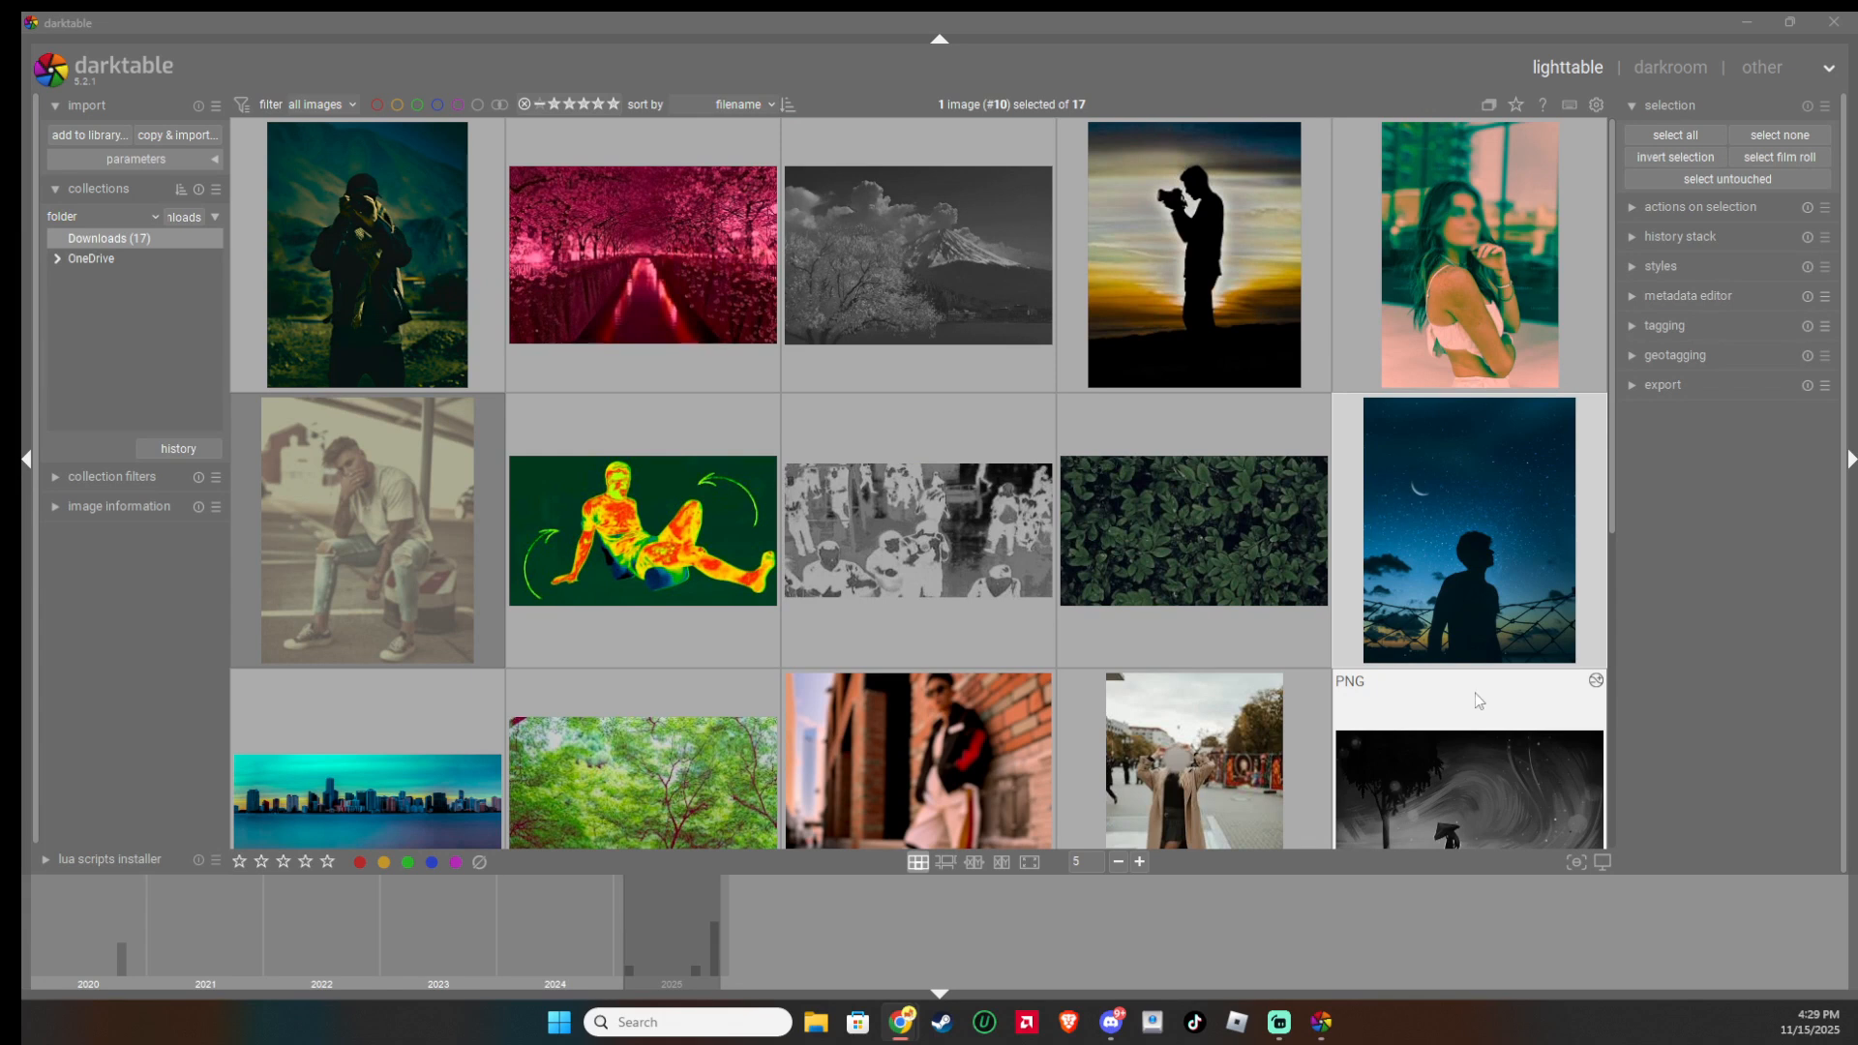
- Open the photo of the boy feeding deer in the darkroom and crop away its right side and top edge
scroll(1466, 681, down, 2)
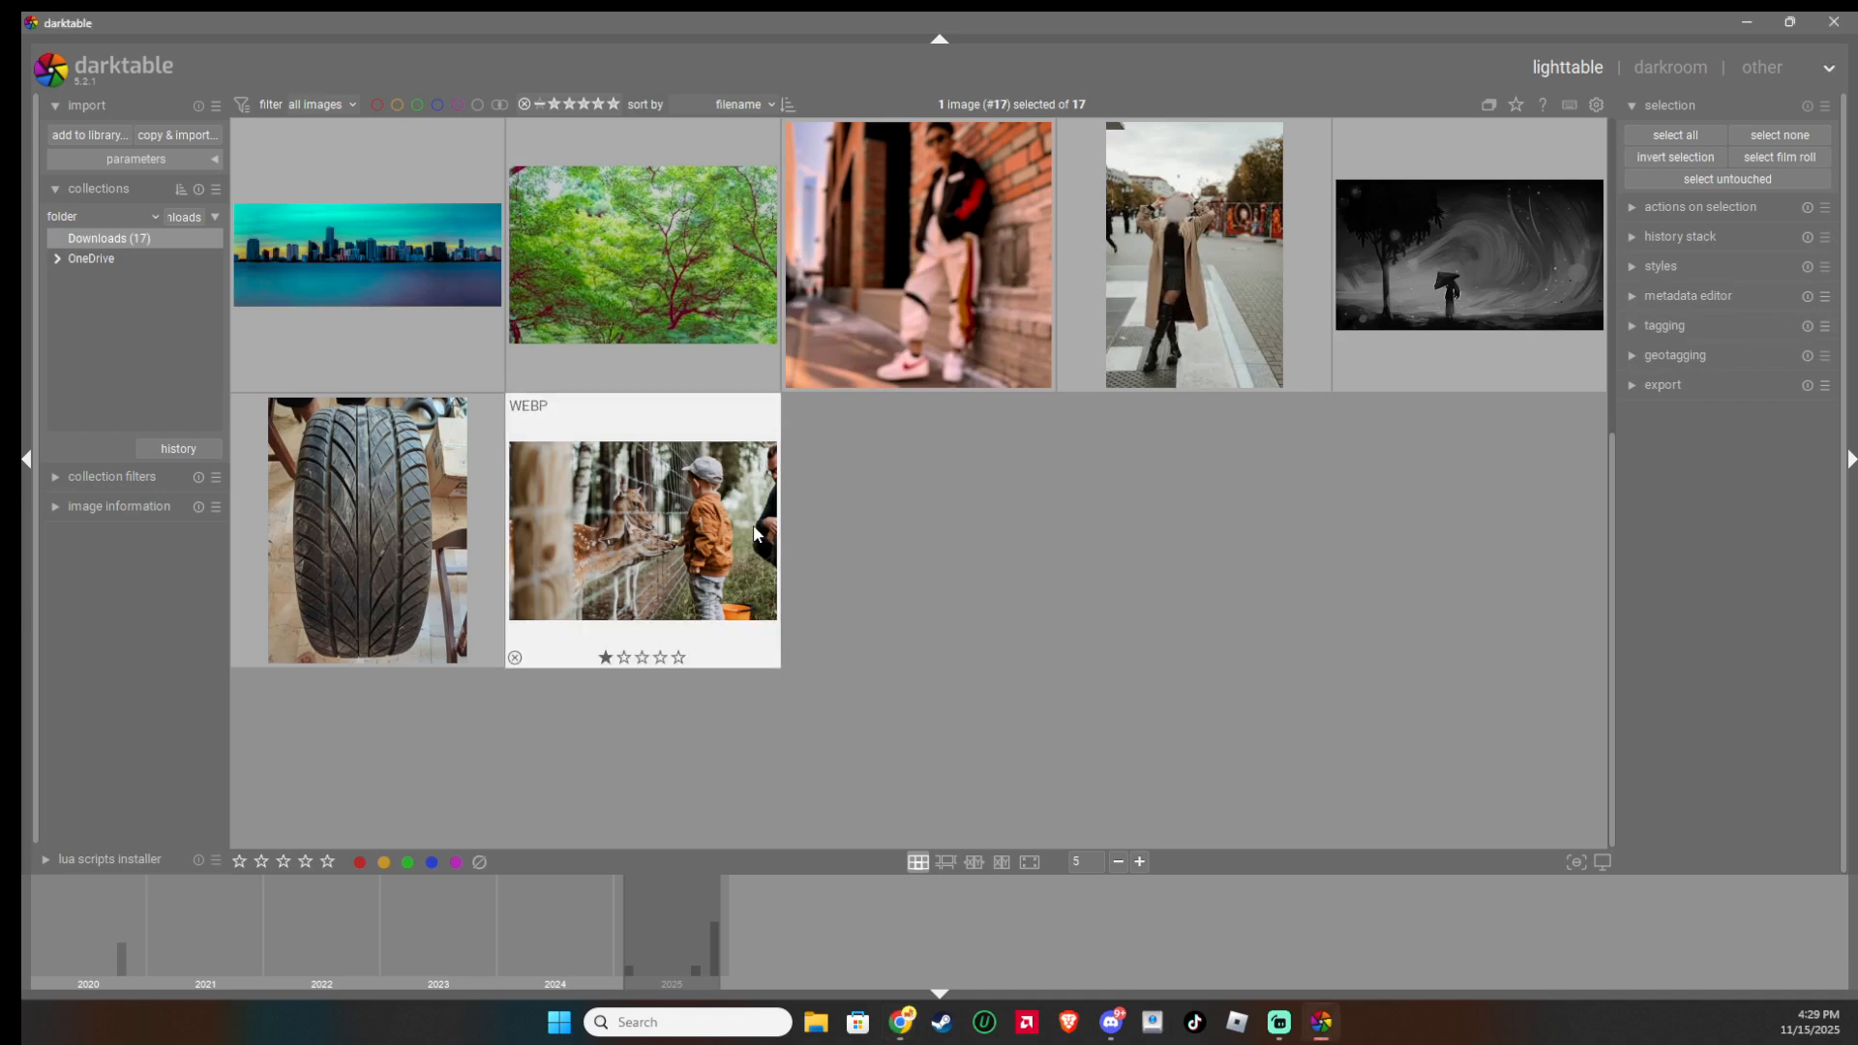
click(1640, 76)
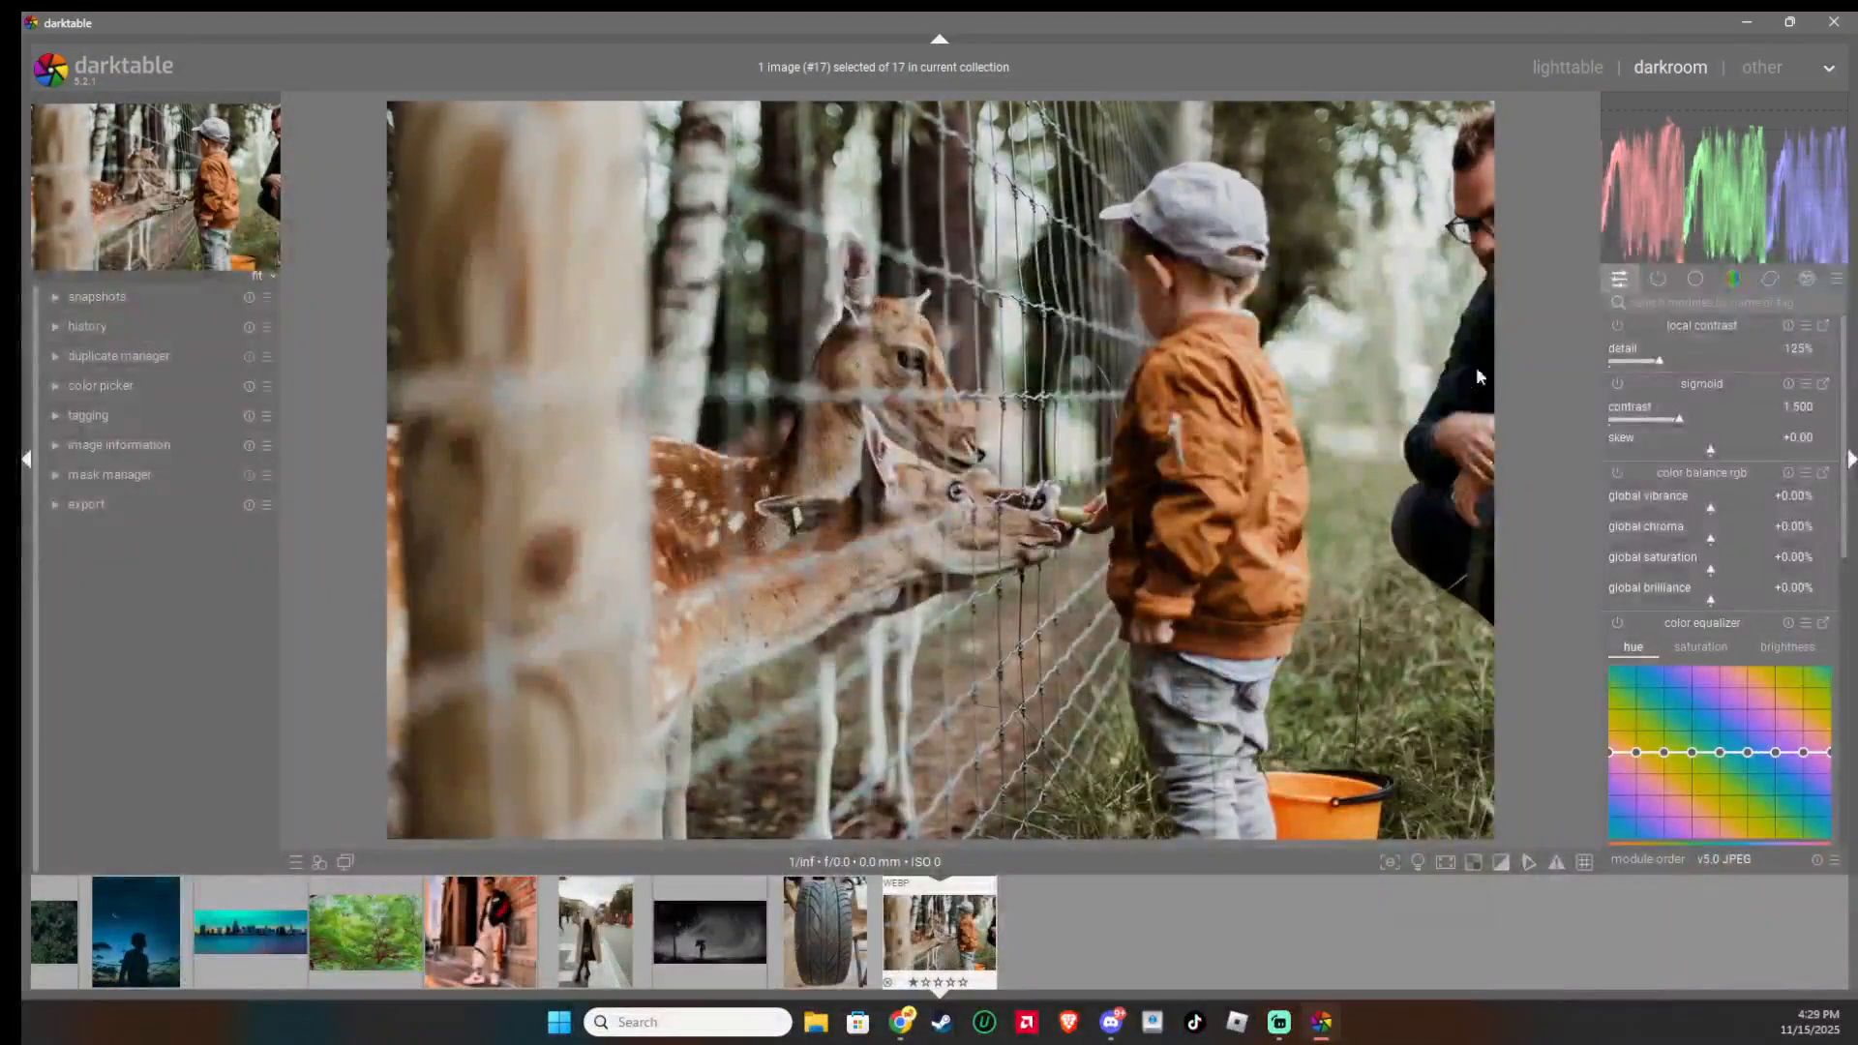
click(1660, 306)
text(cROP)
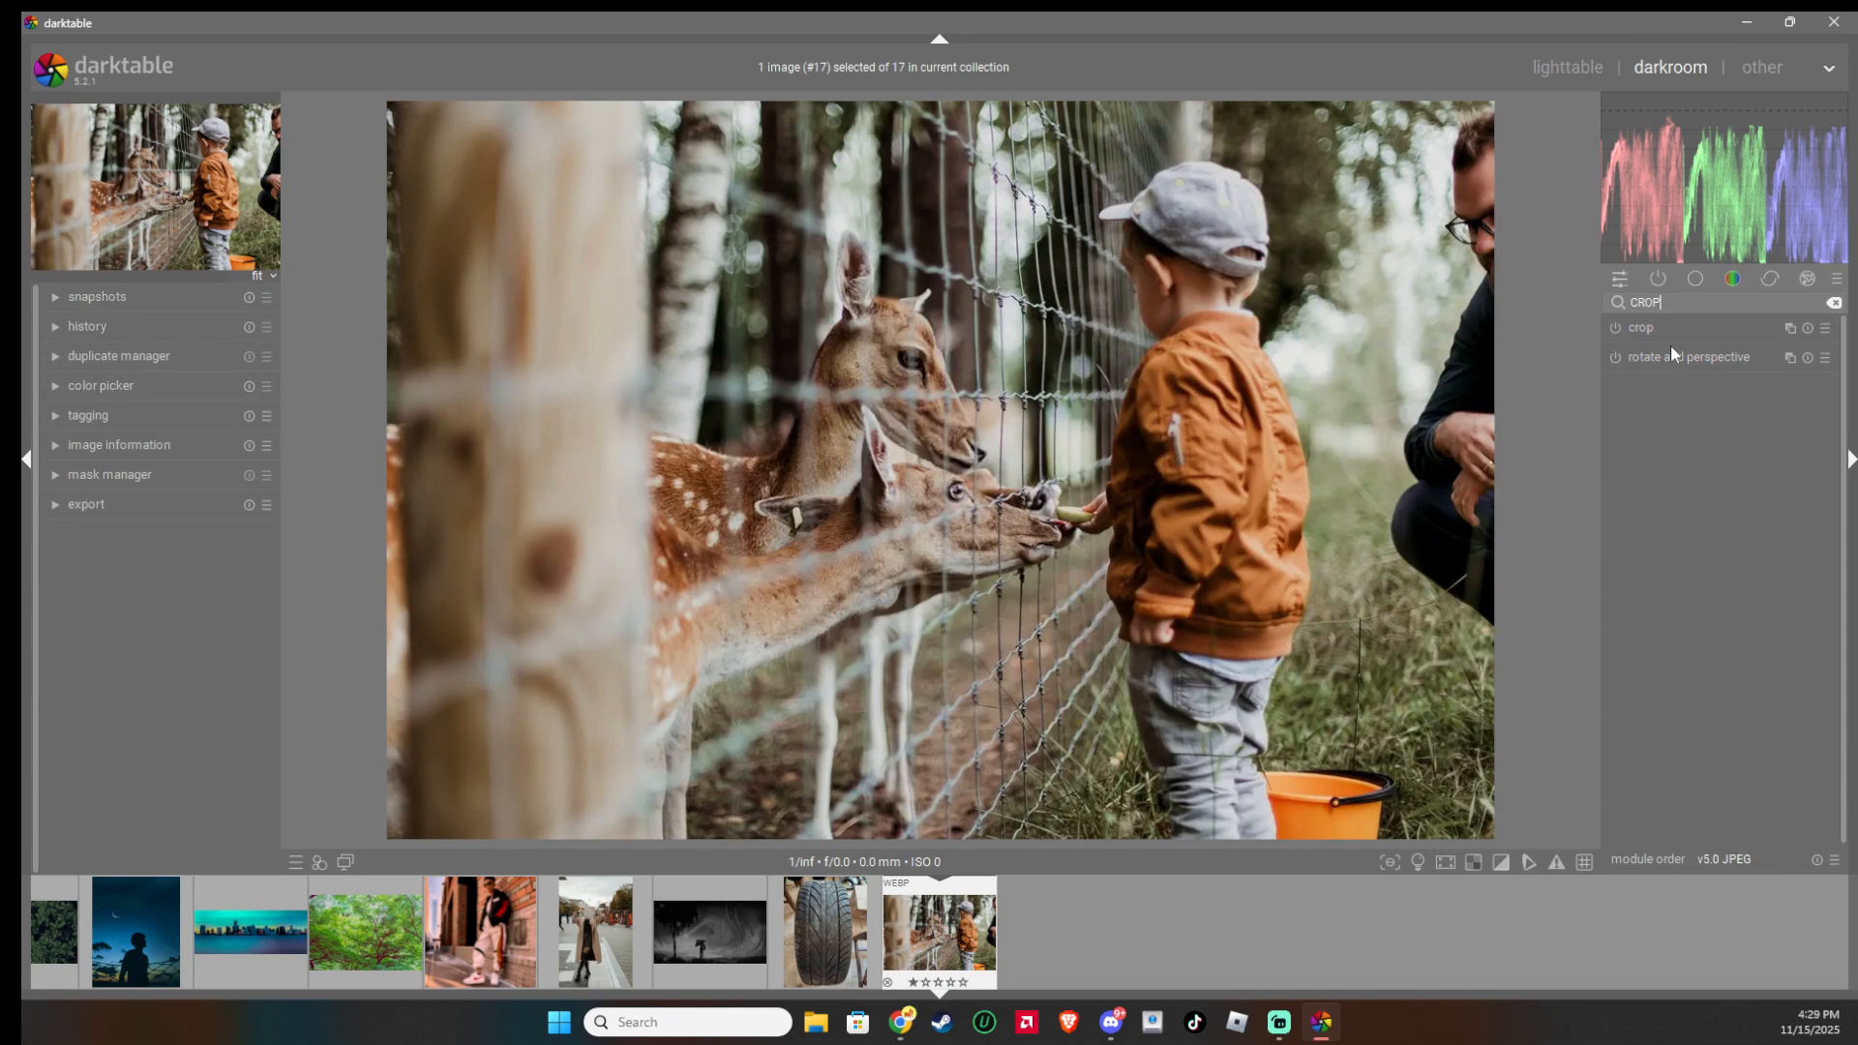
click(1681, 341)
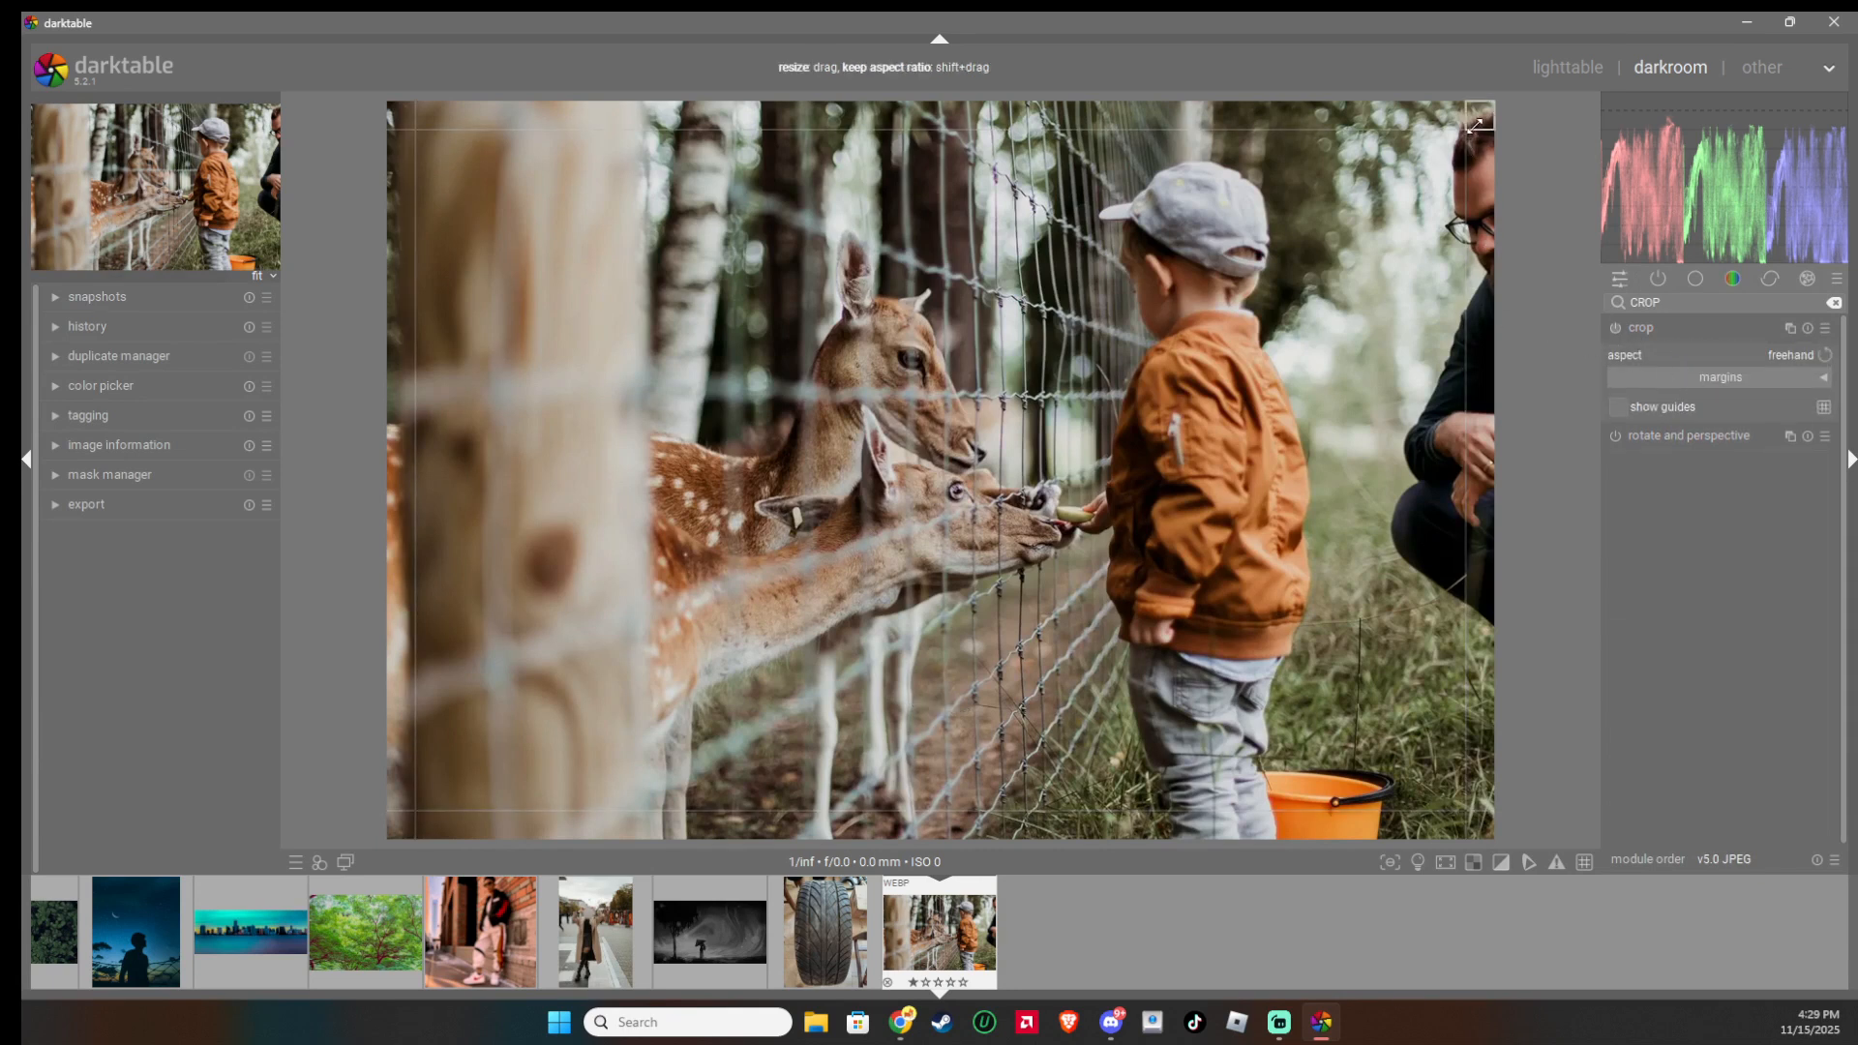
drag(1478, 124, 1293, 161)
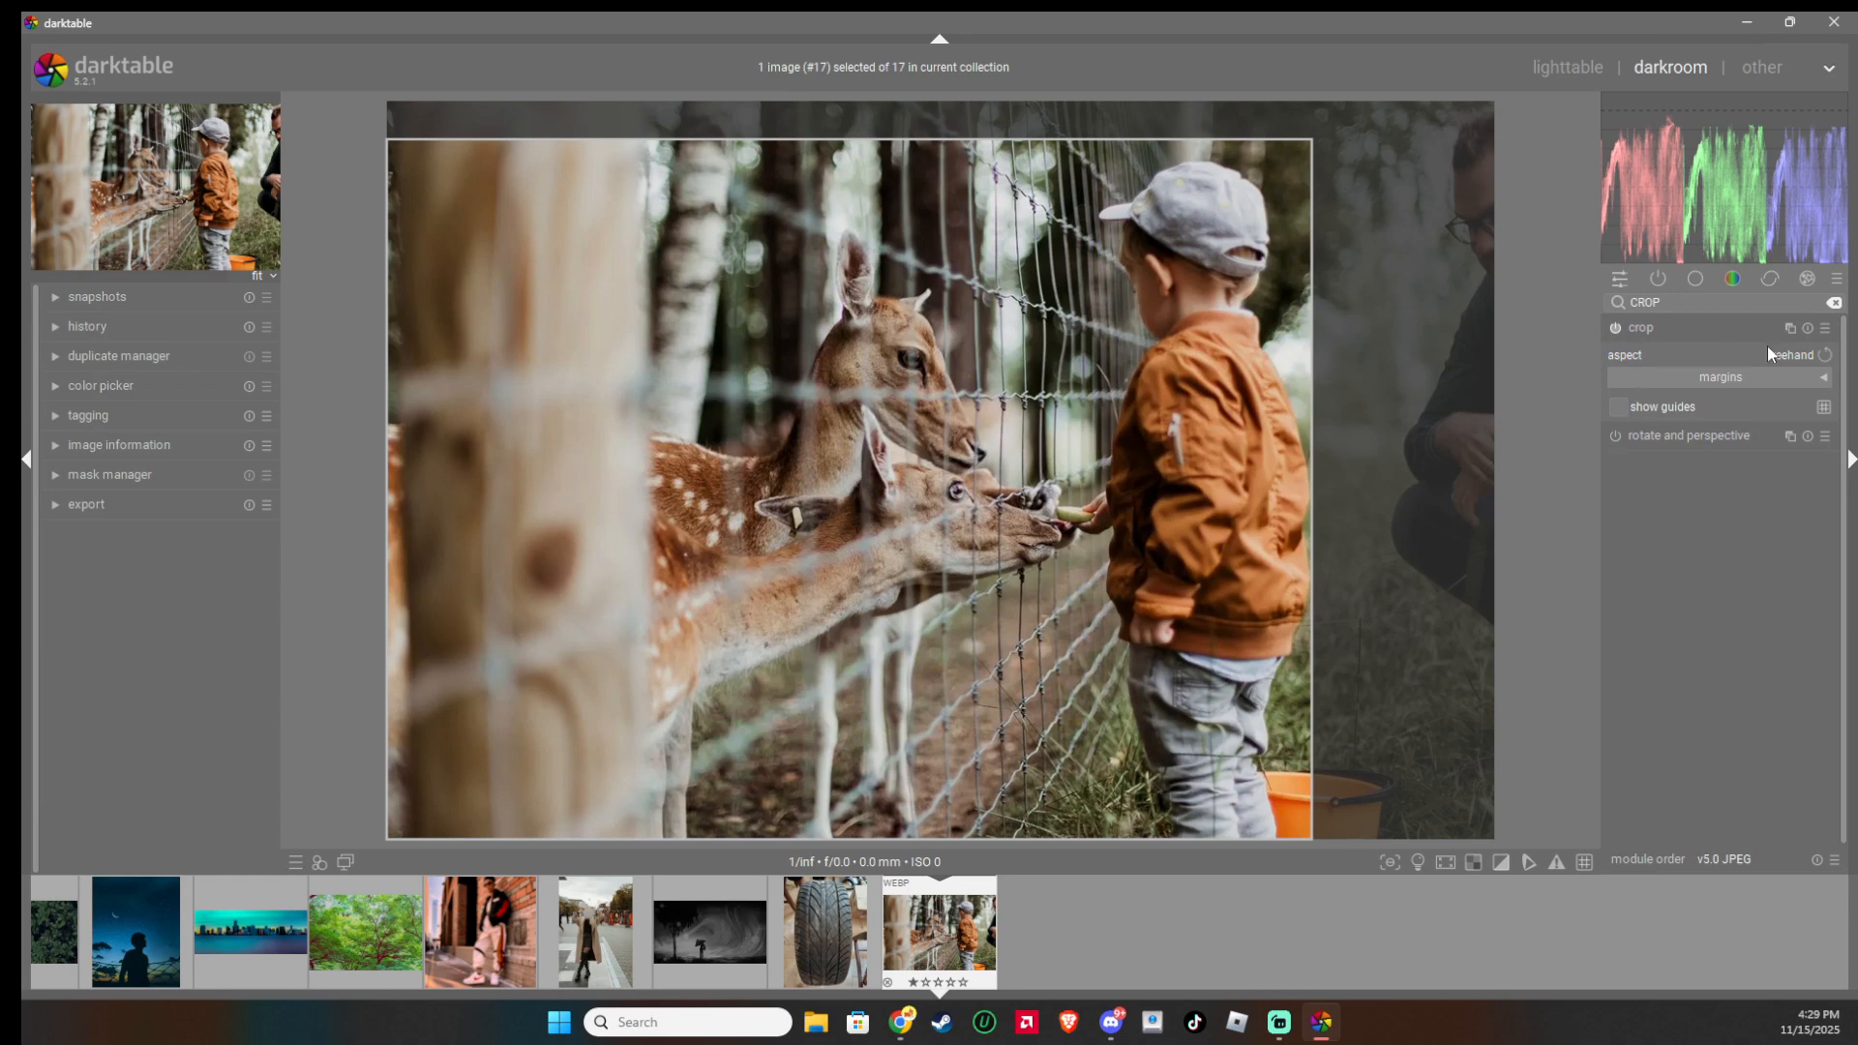
click(1715, 330)
click(1688, 359)
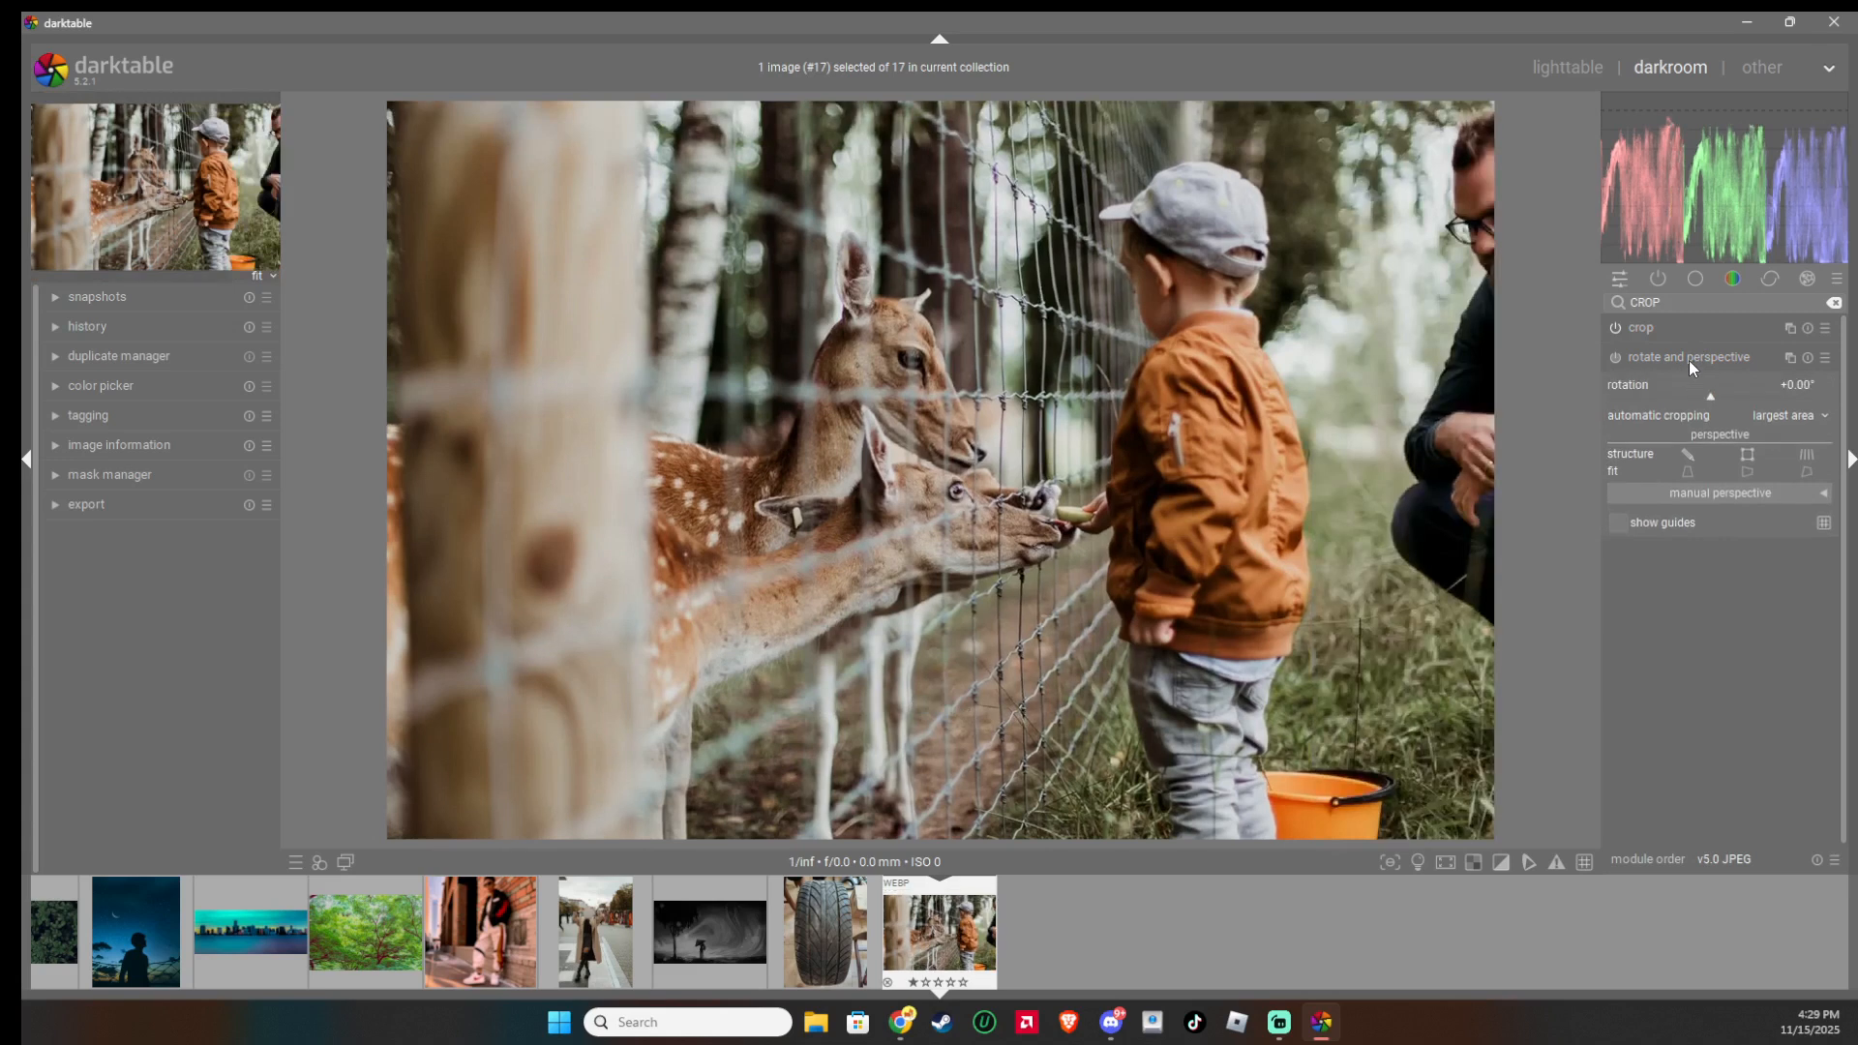
click(1687, 358)
- Search the modules for "TONE" and shape the tone equalizer curve, raising the -7 EV shadows and lowering the tones from -5 to 0 EV
click(1676, 304)
key(BackSpace)
key(BackSpace)
key(BackSpace)
key(BackSpace)
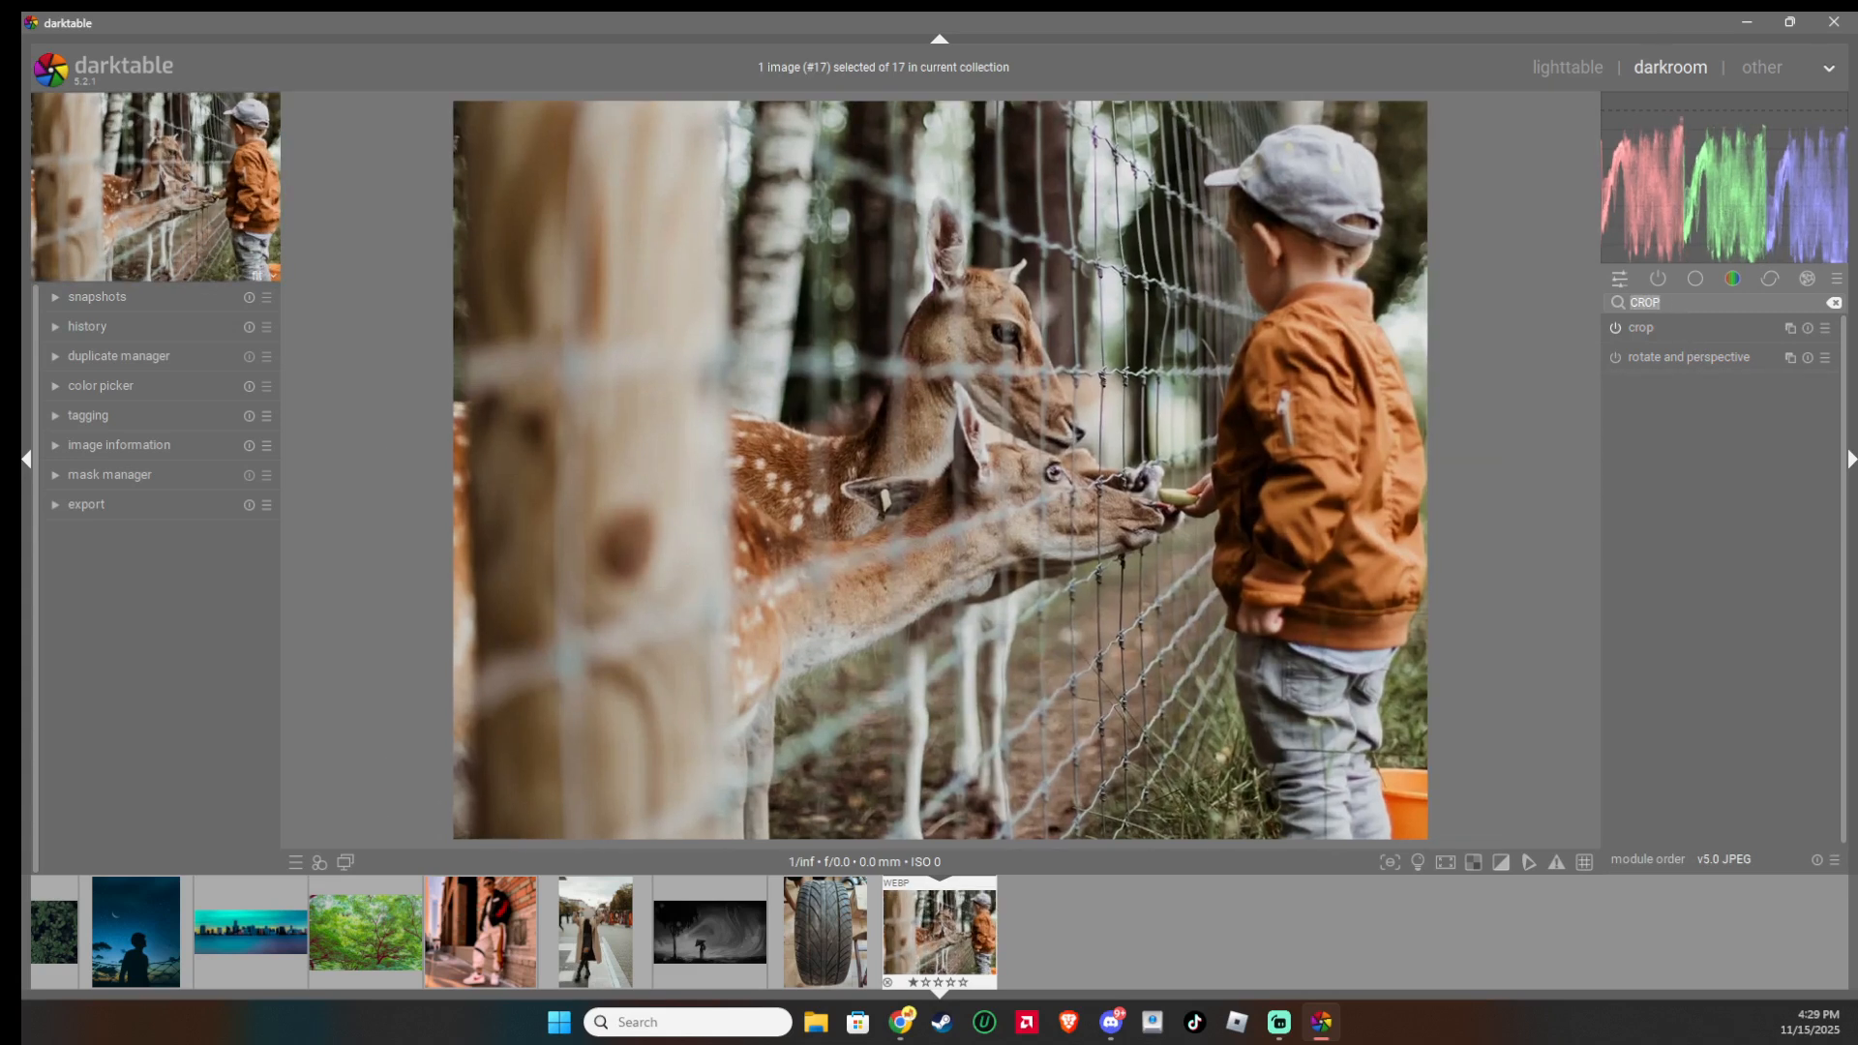
text(TONE)
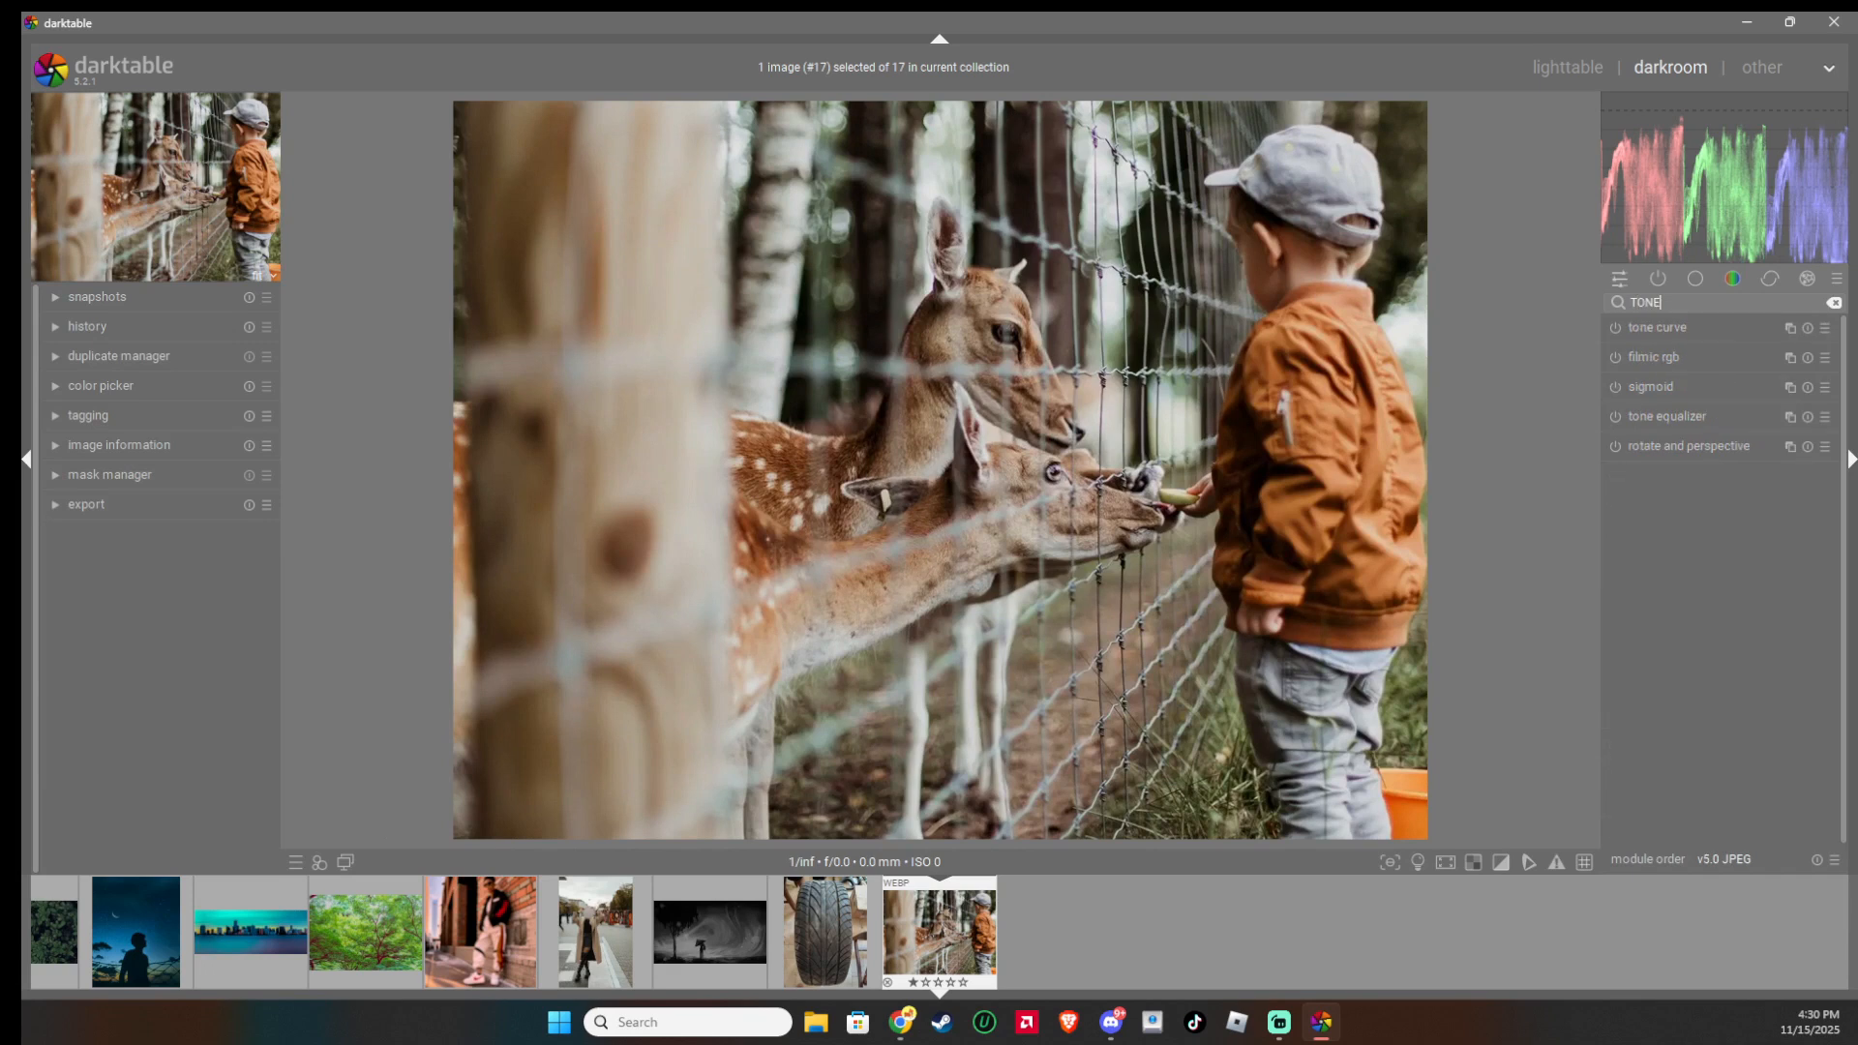
click(1669, 418)
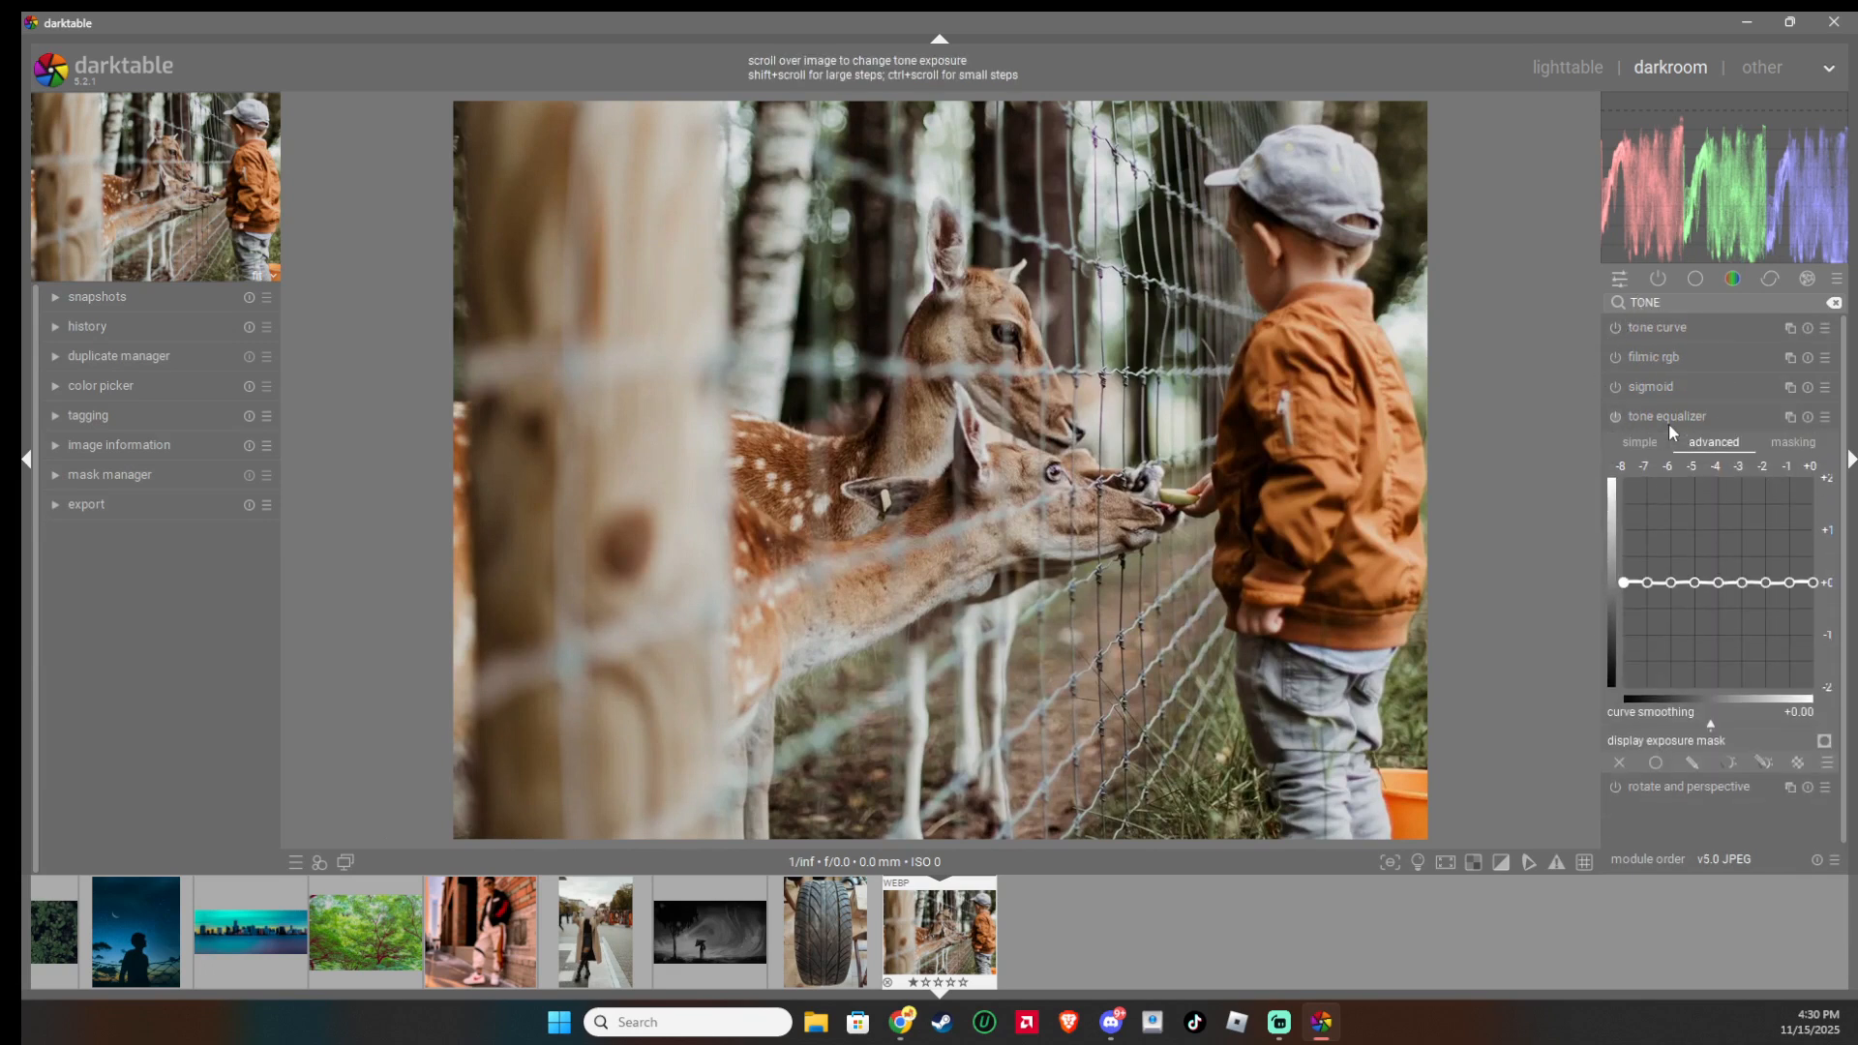
click(1685, 588)
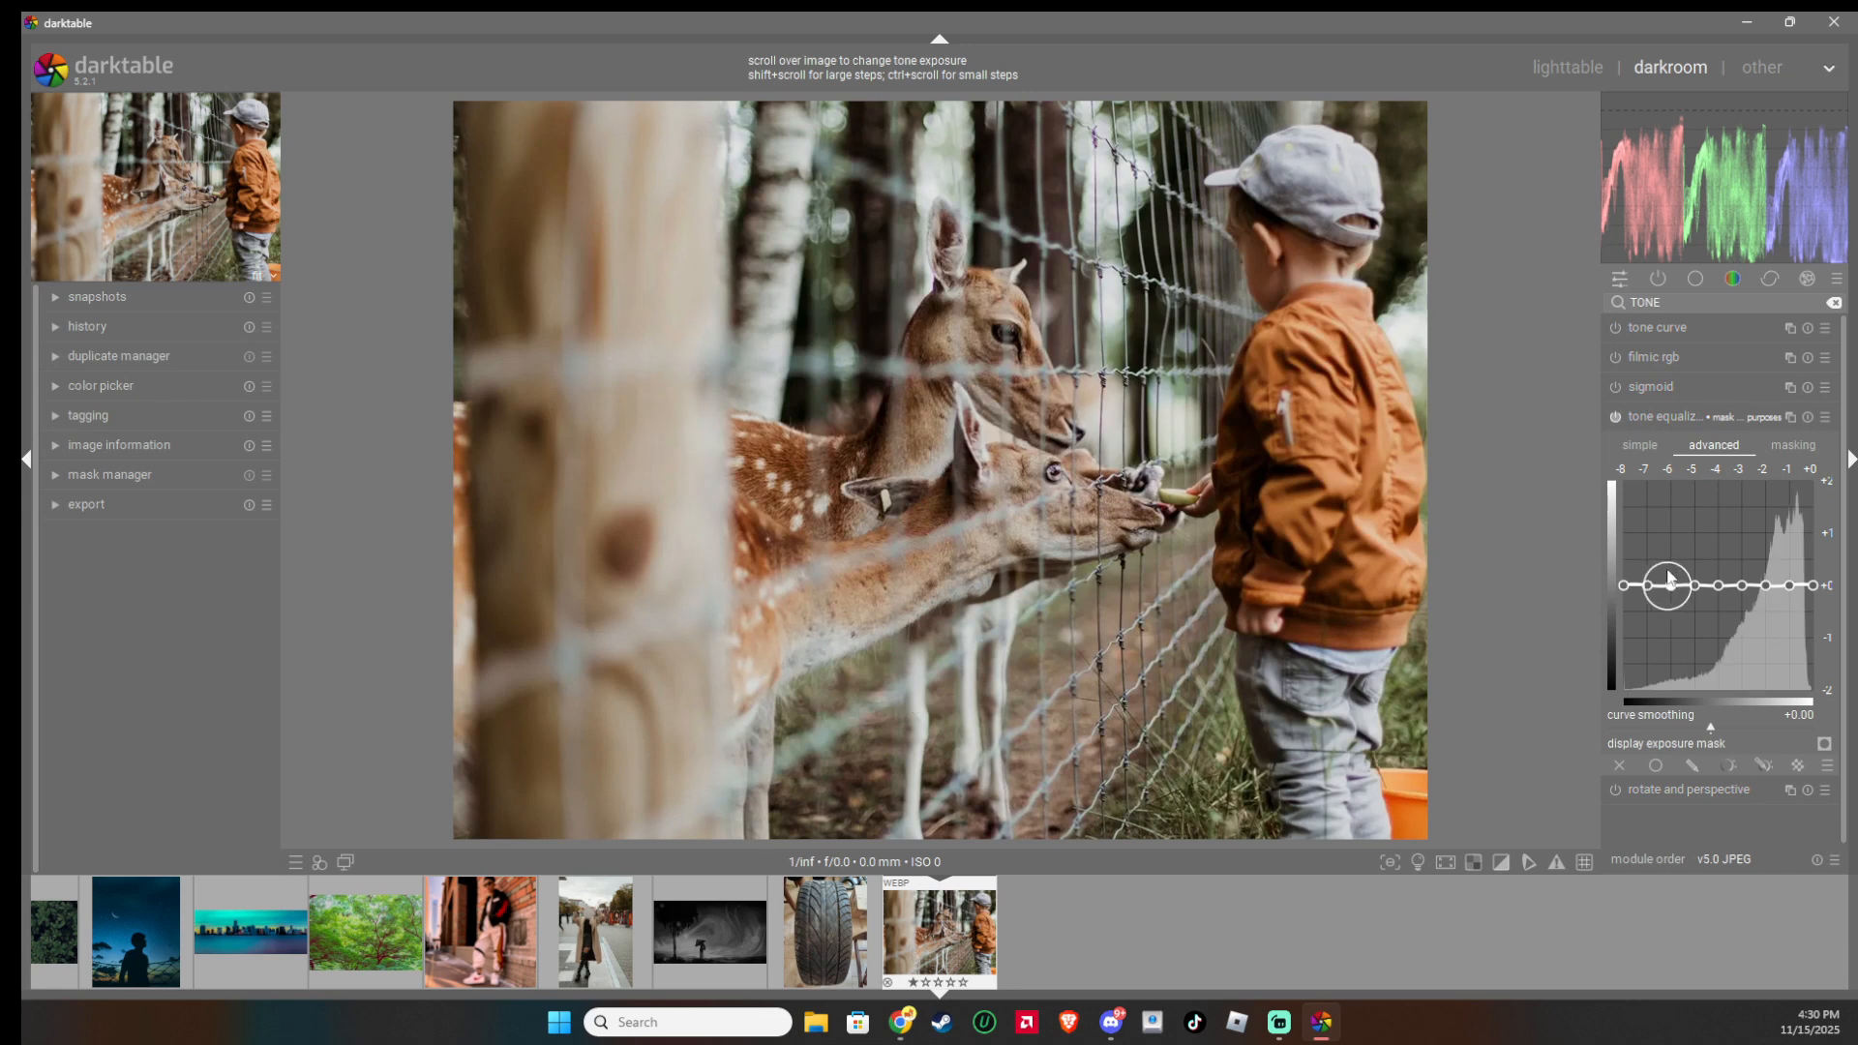
drag(1668, 579, 1663, 556)
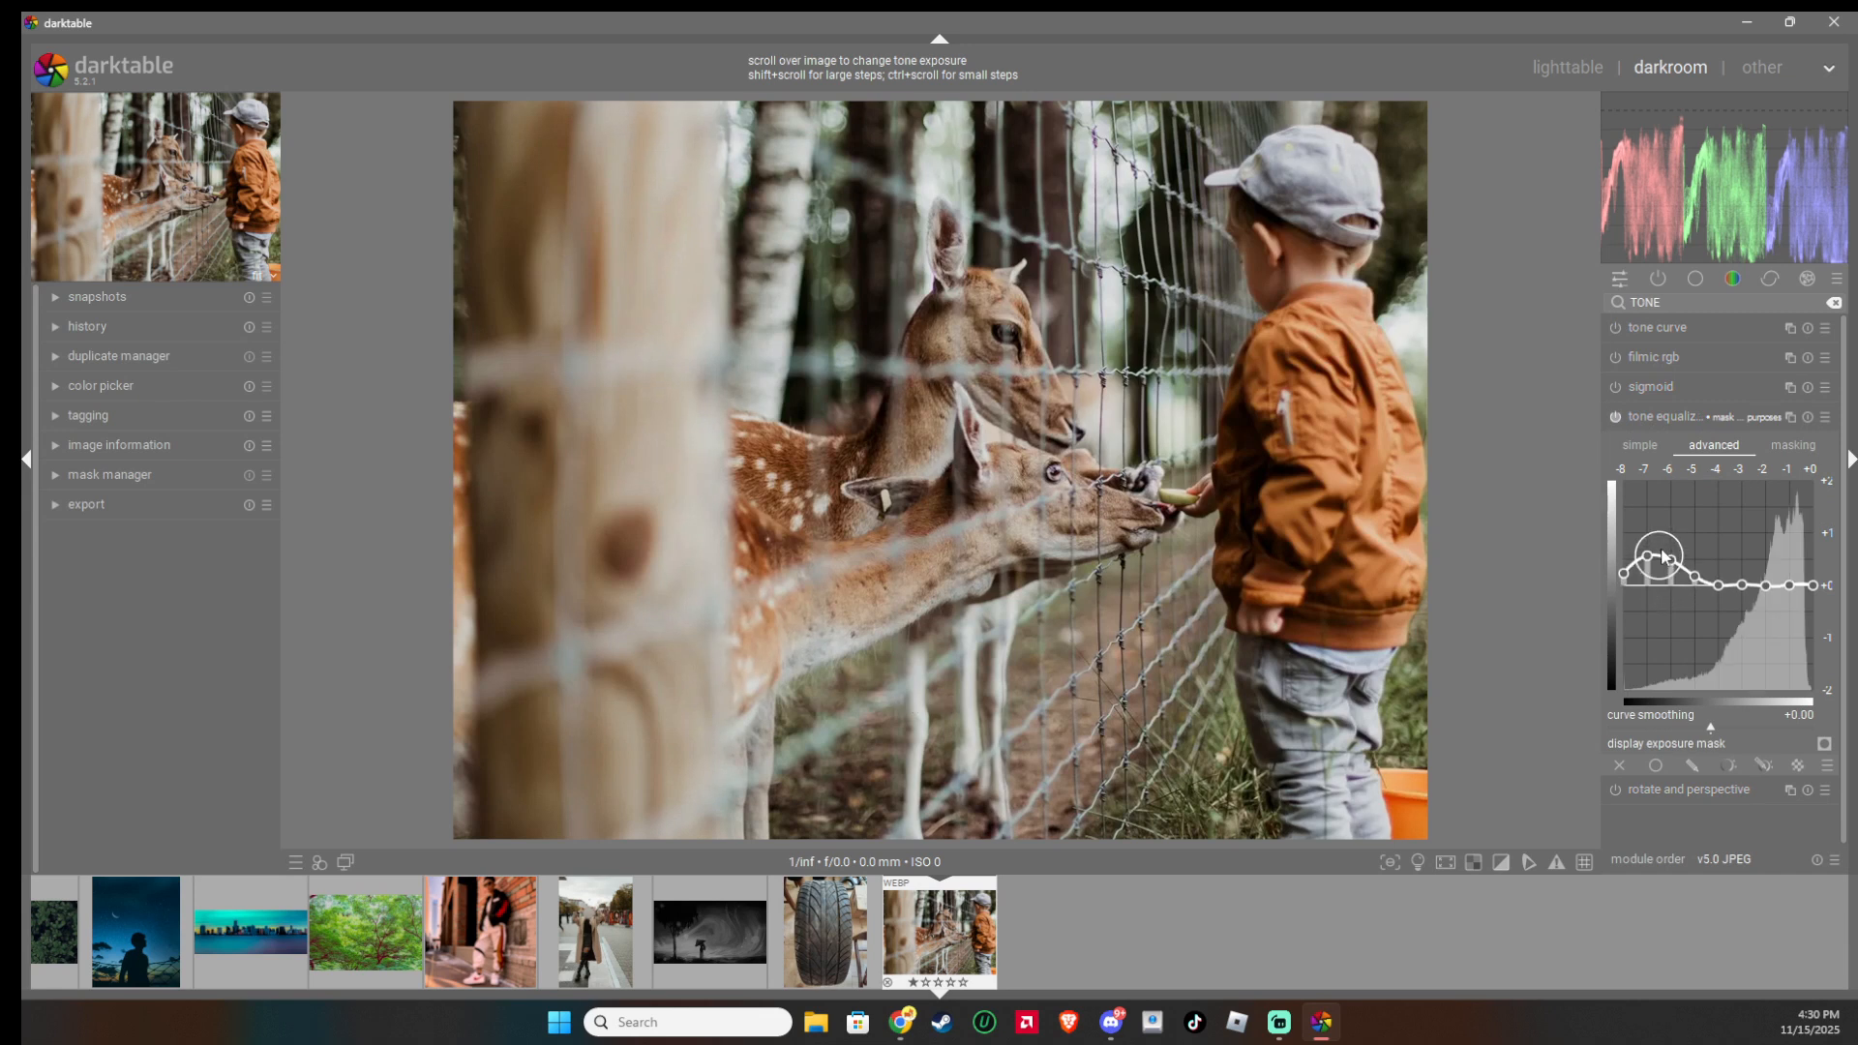
mouse_move(1789, 589)
mouse_down()
mouse_move(1741, 623)
mouse_move(1698, 577)
mouse_move(1718, 599)
mouse_move(1694, 619)
mouse_move(1697, 543)
mouse_up()
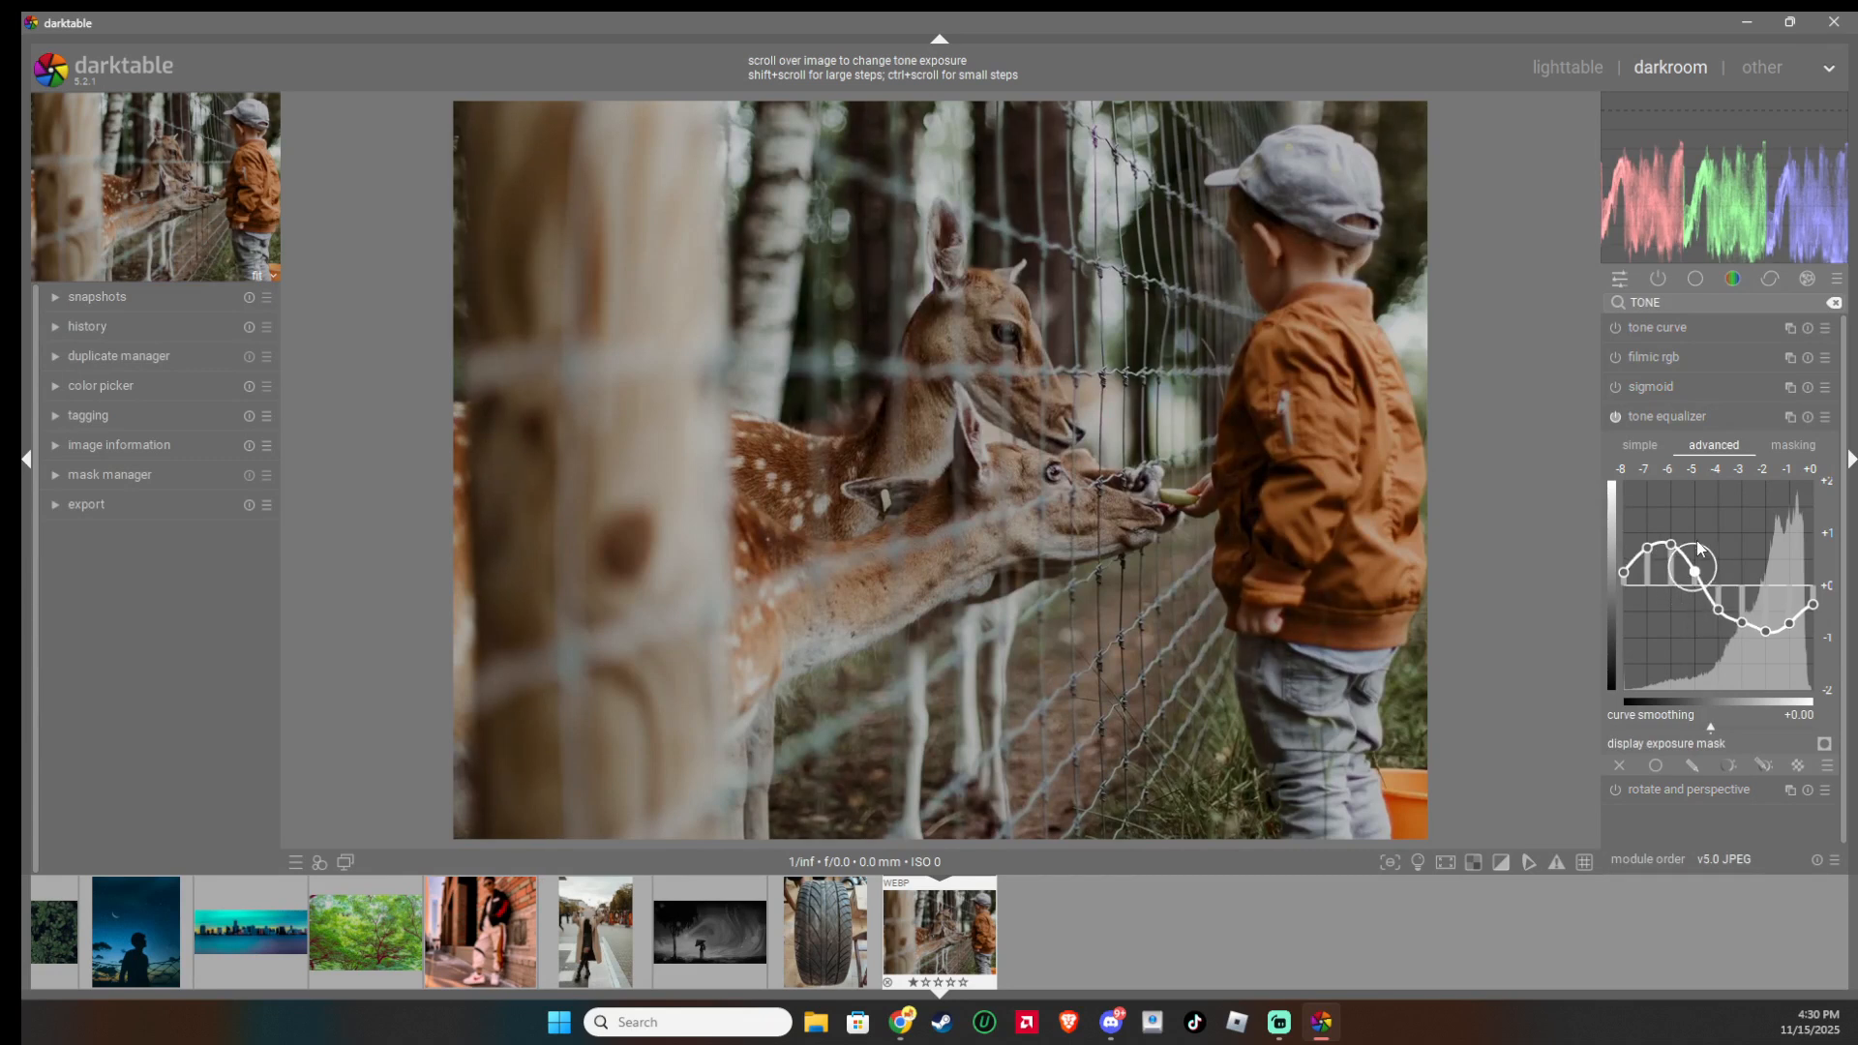
mouse_move(1720, 611)
mouse_down()
mouse_move(1723, 586)
mouse_move(1712, 685)
mouse_up()
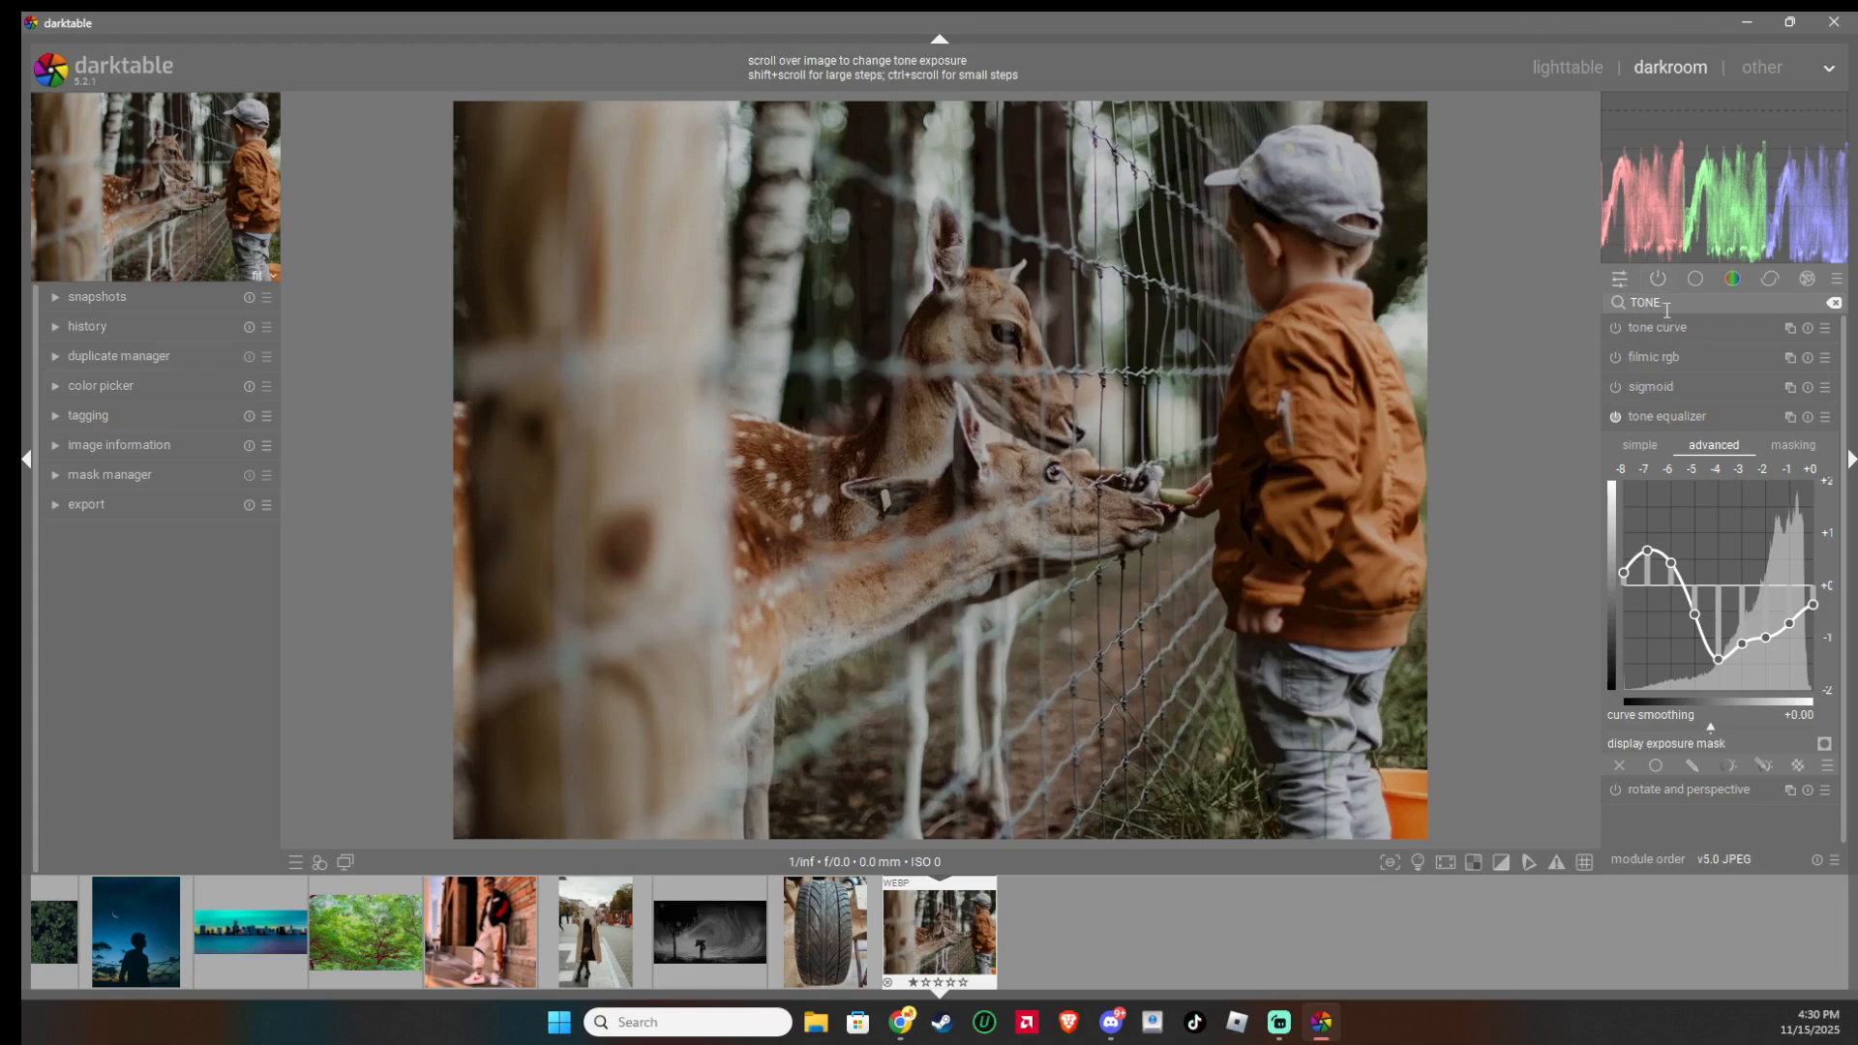
- Search the modules for "COLOR BA" and view the 4 ways settings of color balance rgb
double_click(1669, 309)
text(COLOR)
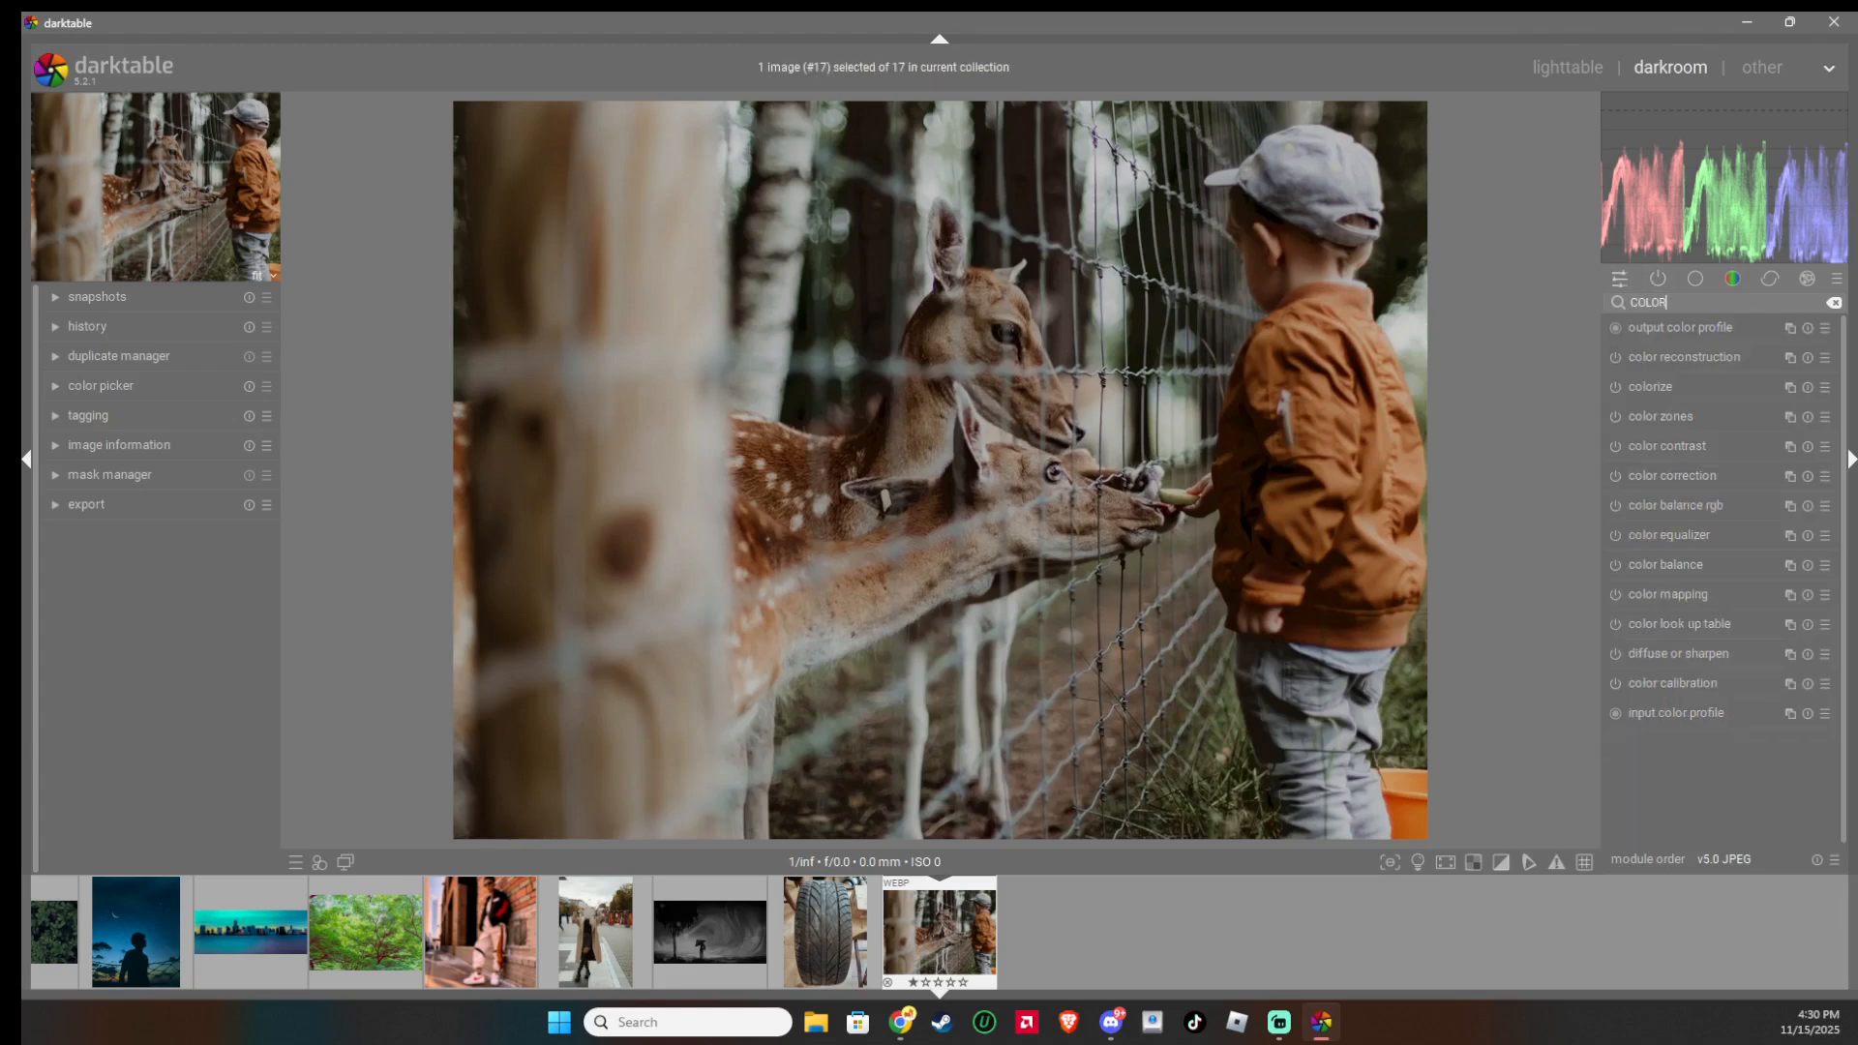
text( BA)
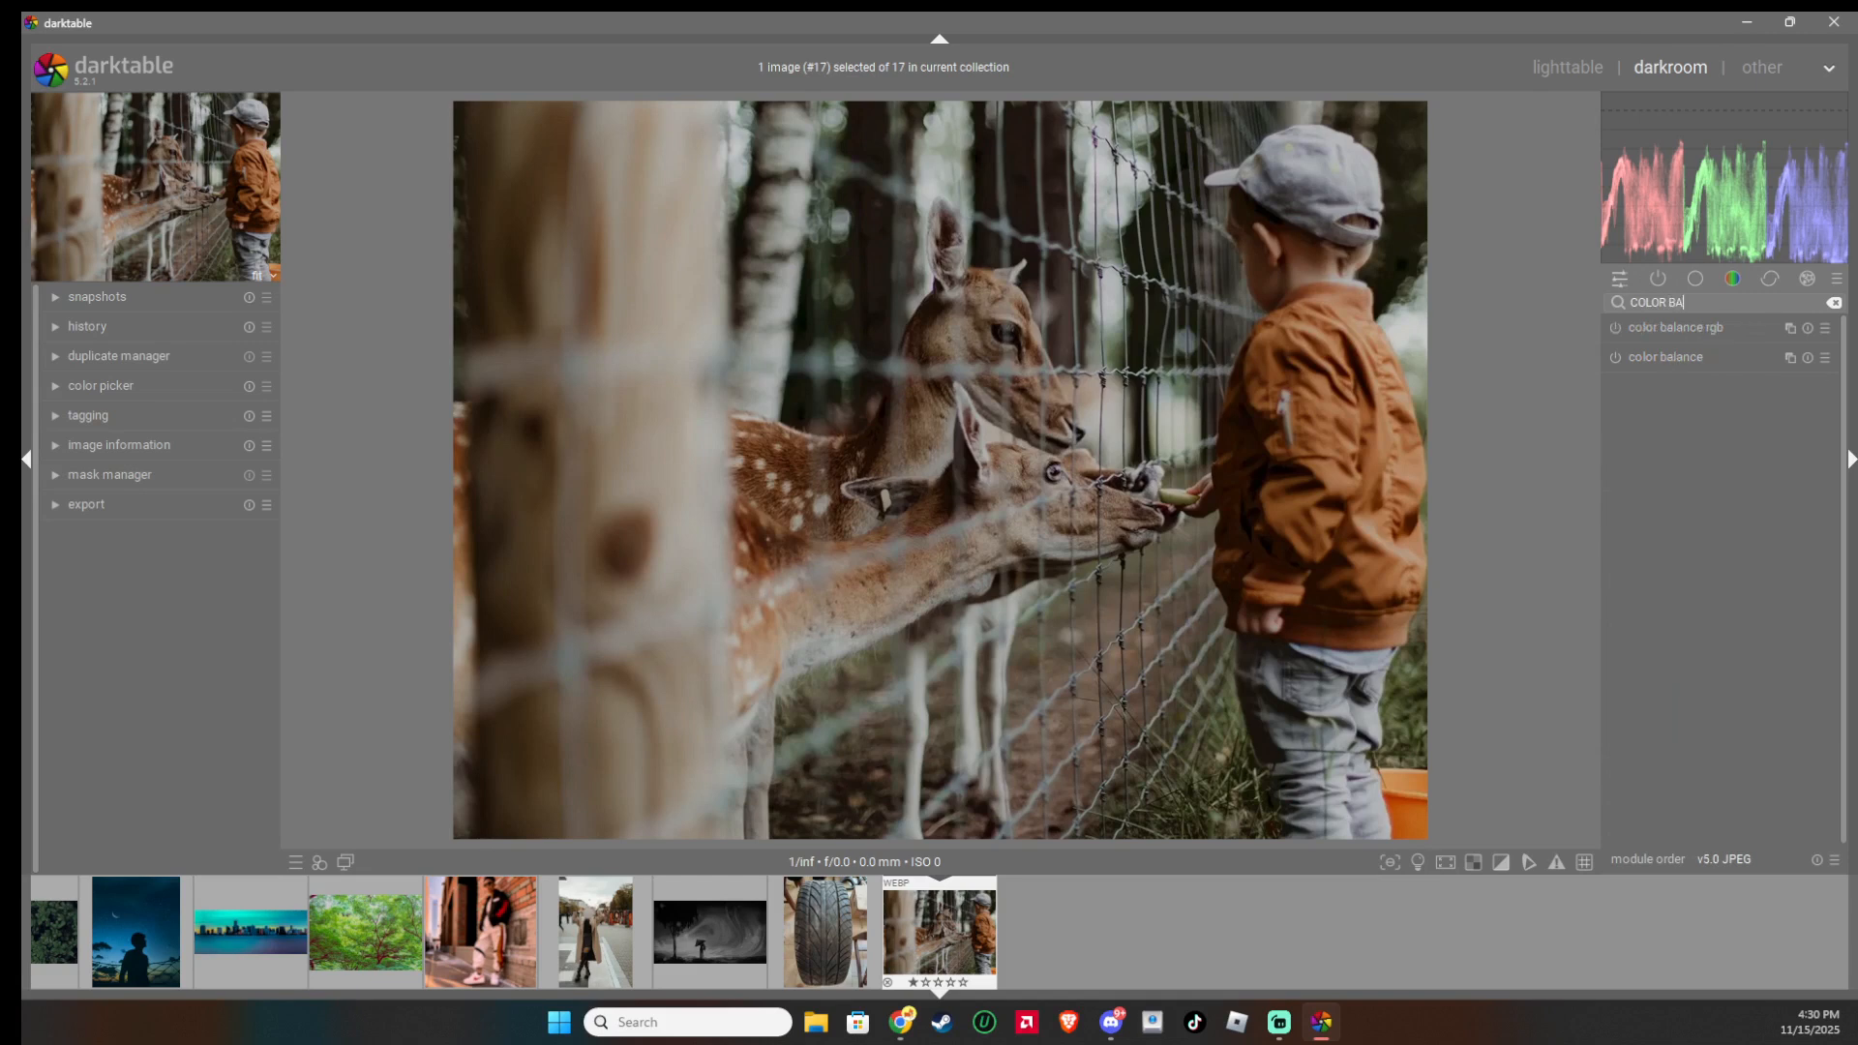
click(1680, 331)
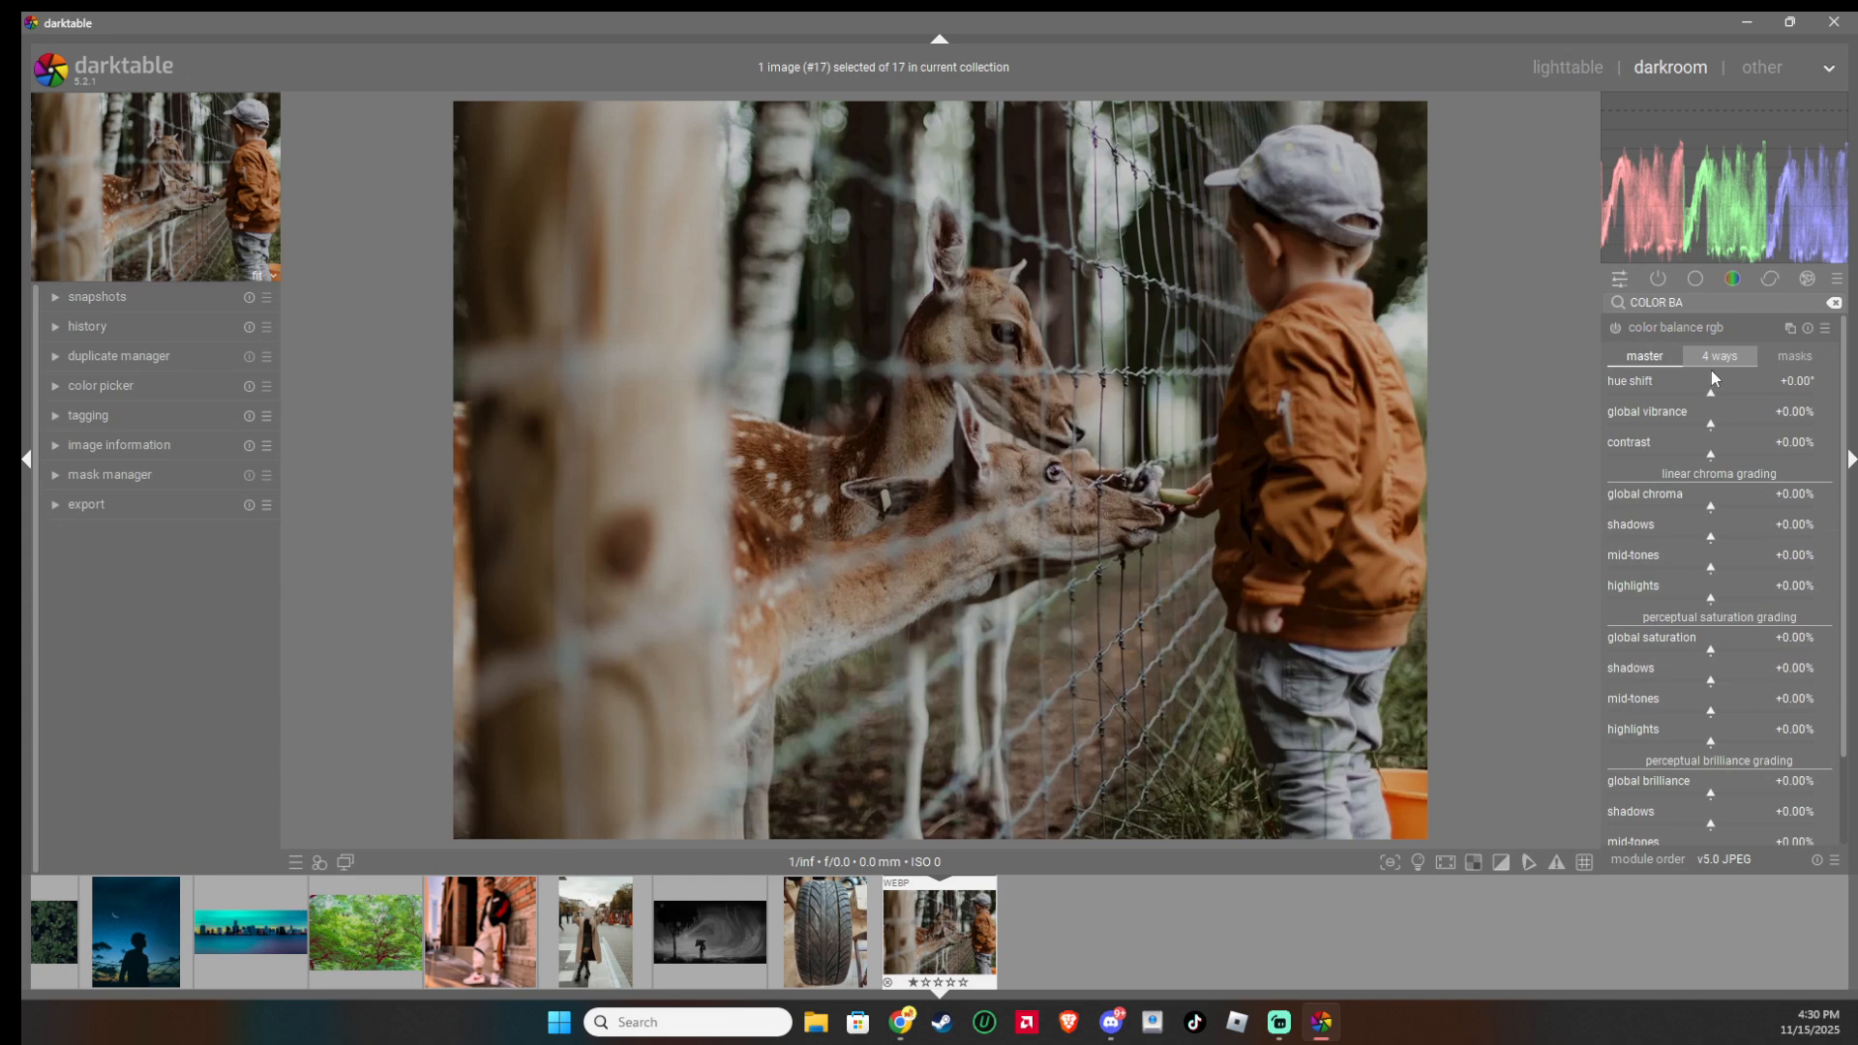
click(1719, 357)
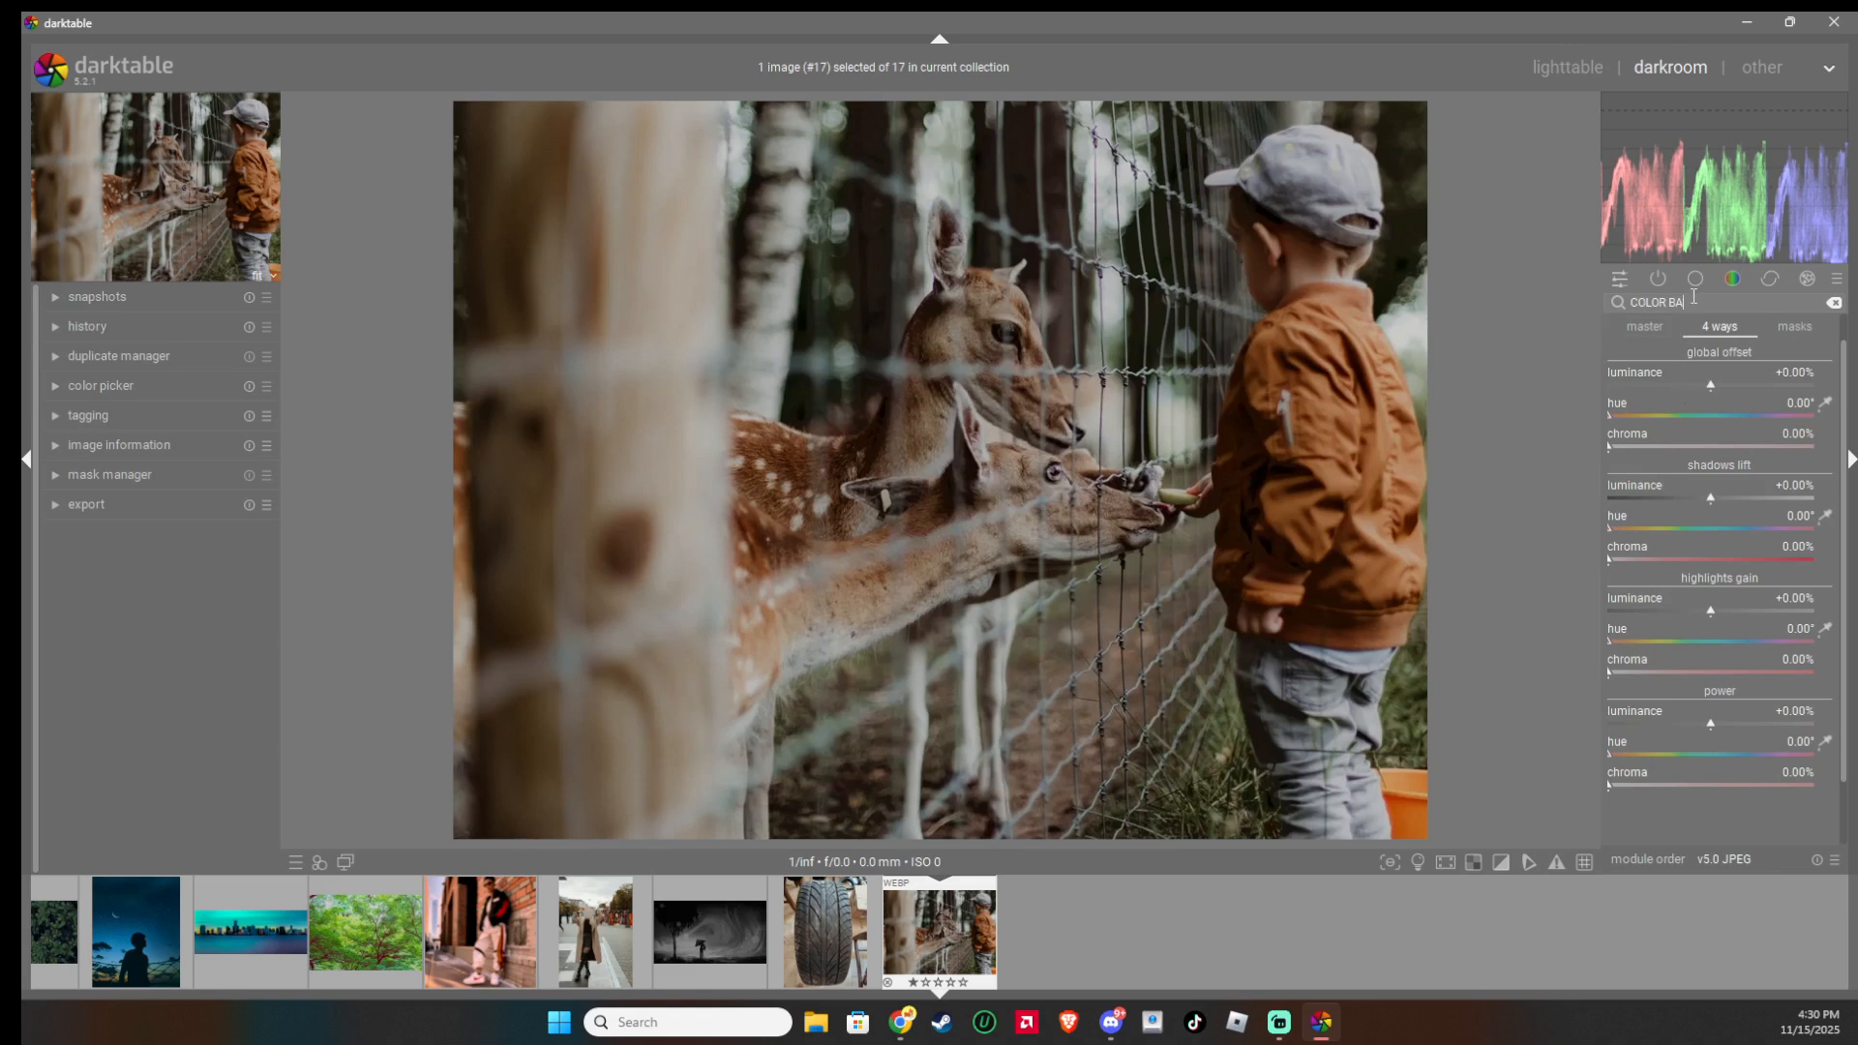
- Search for "COLOR ZONE" and lower the color zones hue curve in the orange range to turn the boy's jacket red
key(BackSpace)
key(BackSpace)
key(BackSpace)
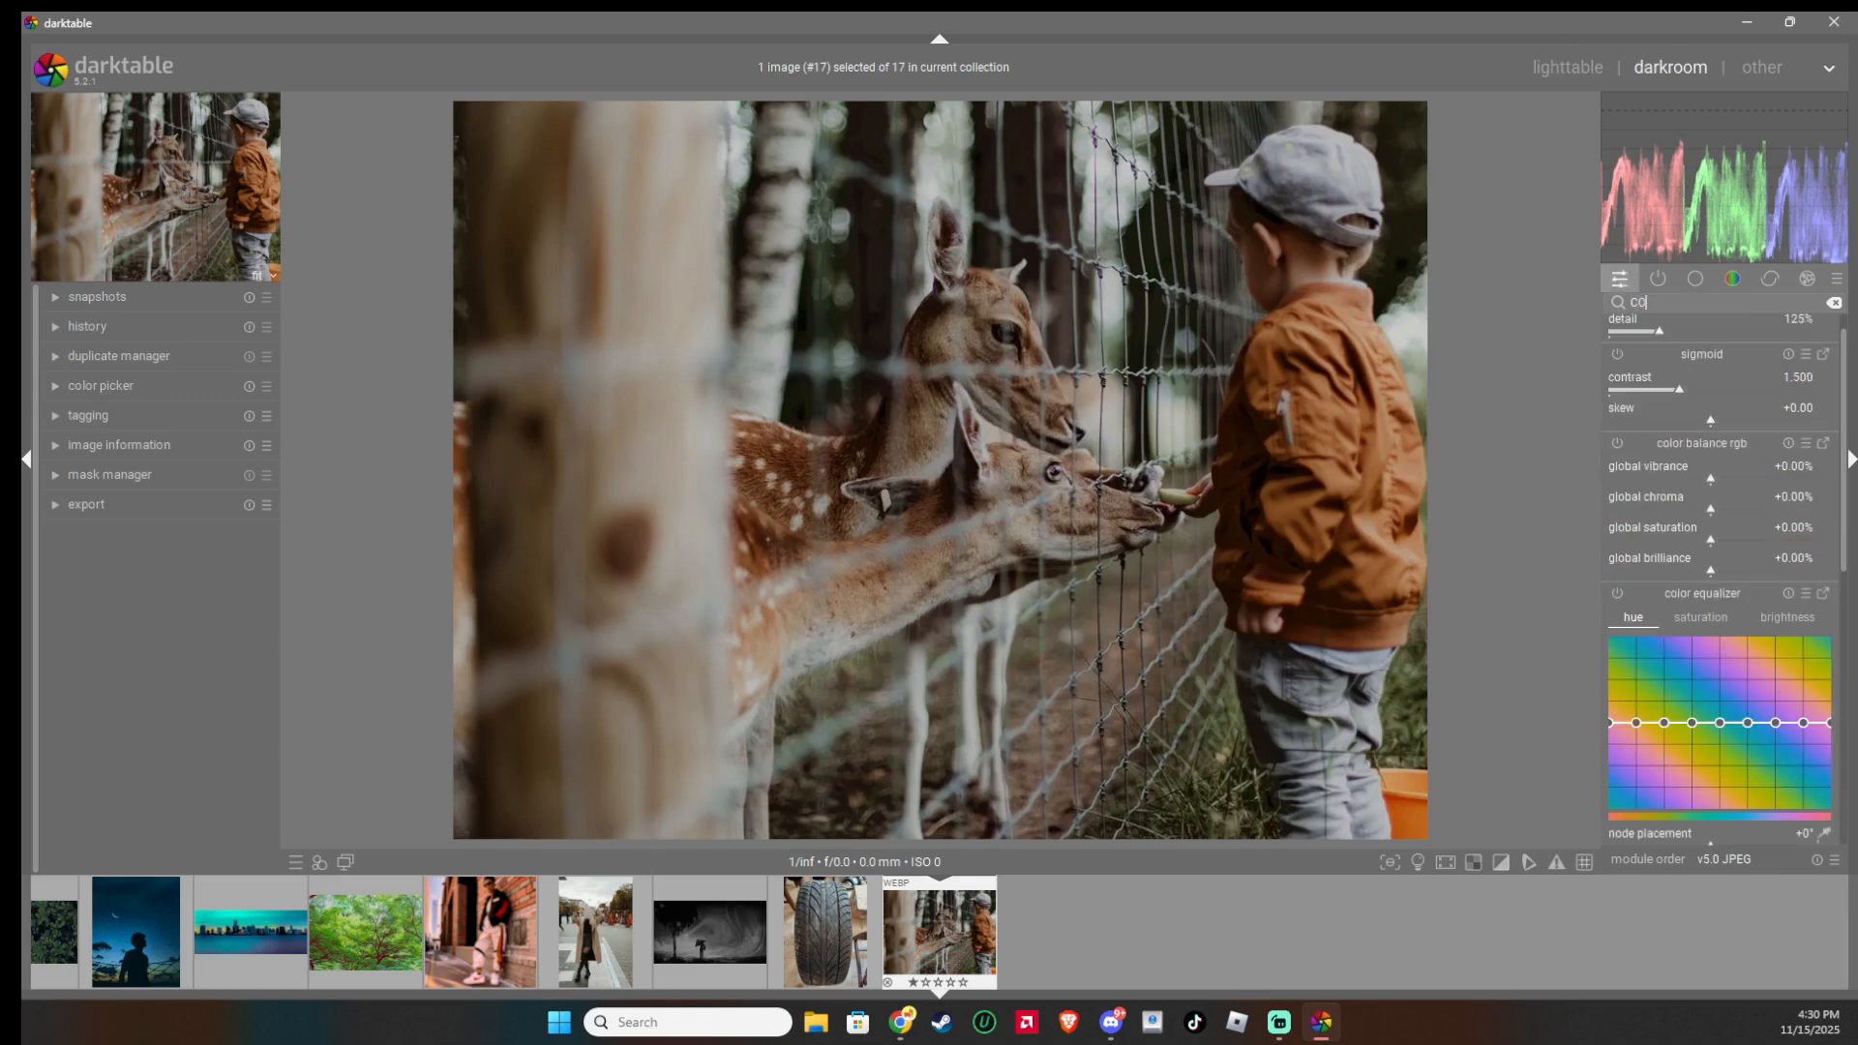
text(ZONE)
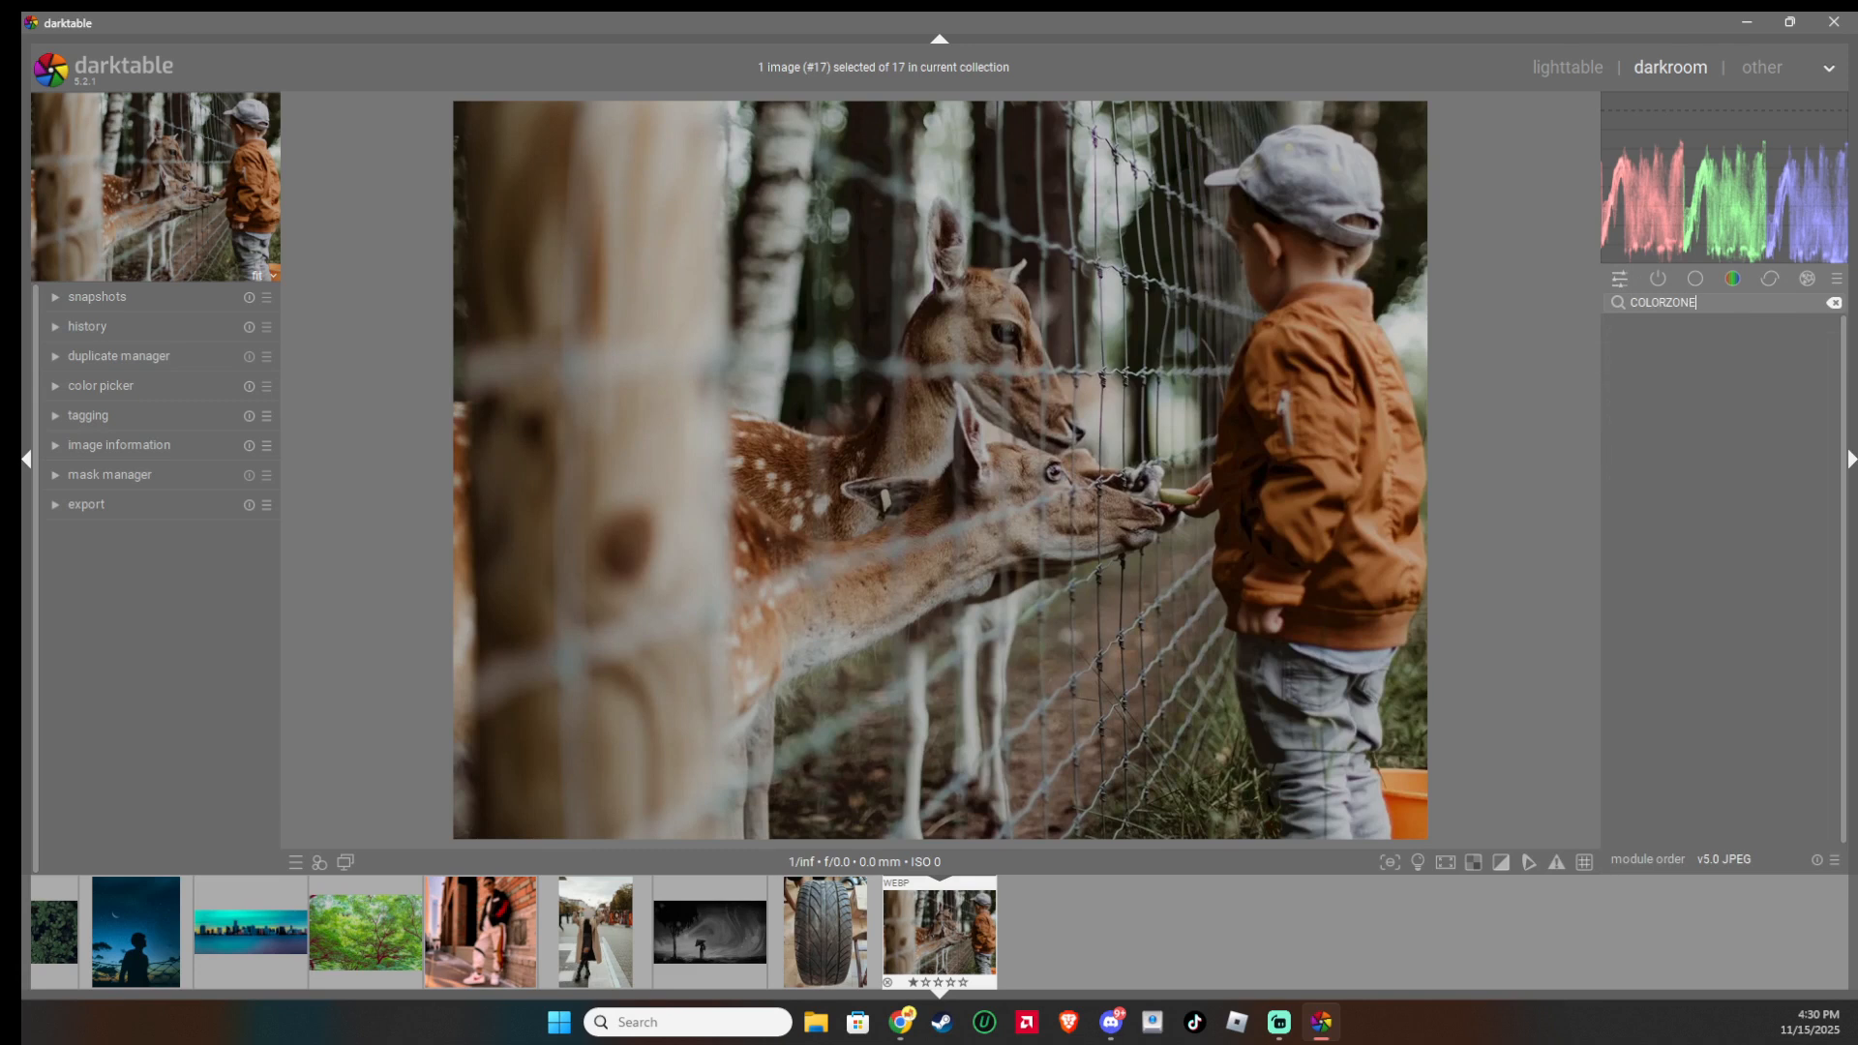
key(BackSpace)
key(BackSpace)
key(BackSpace)
key(BackSpace)
text(ZONE)
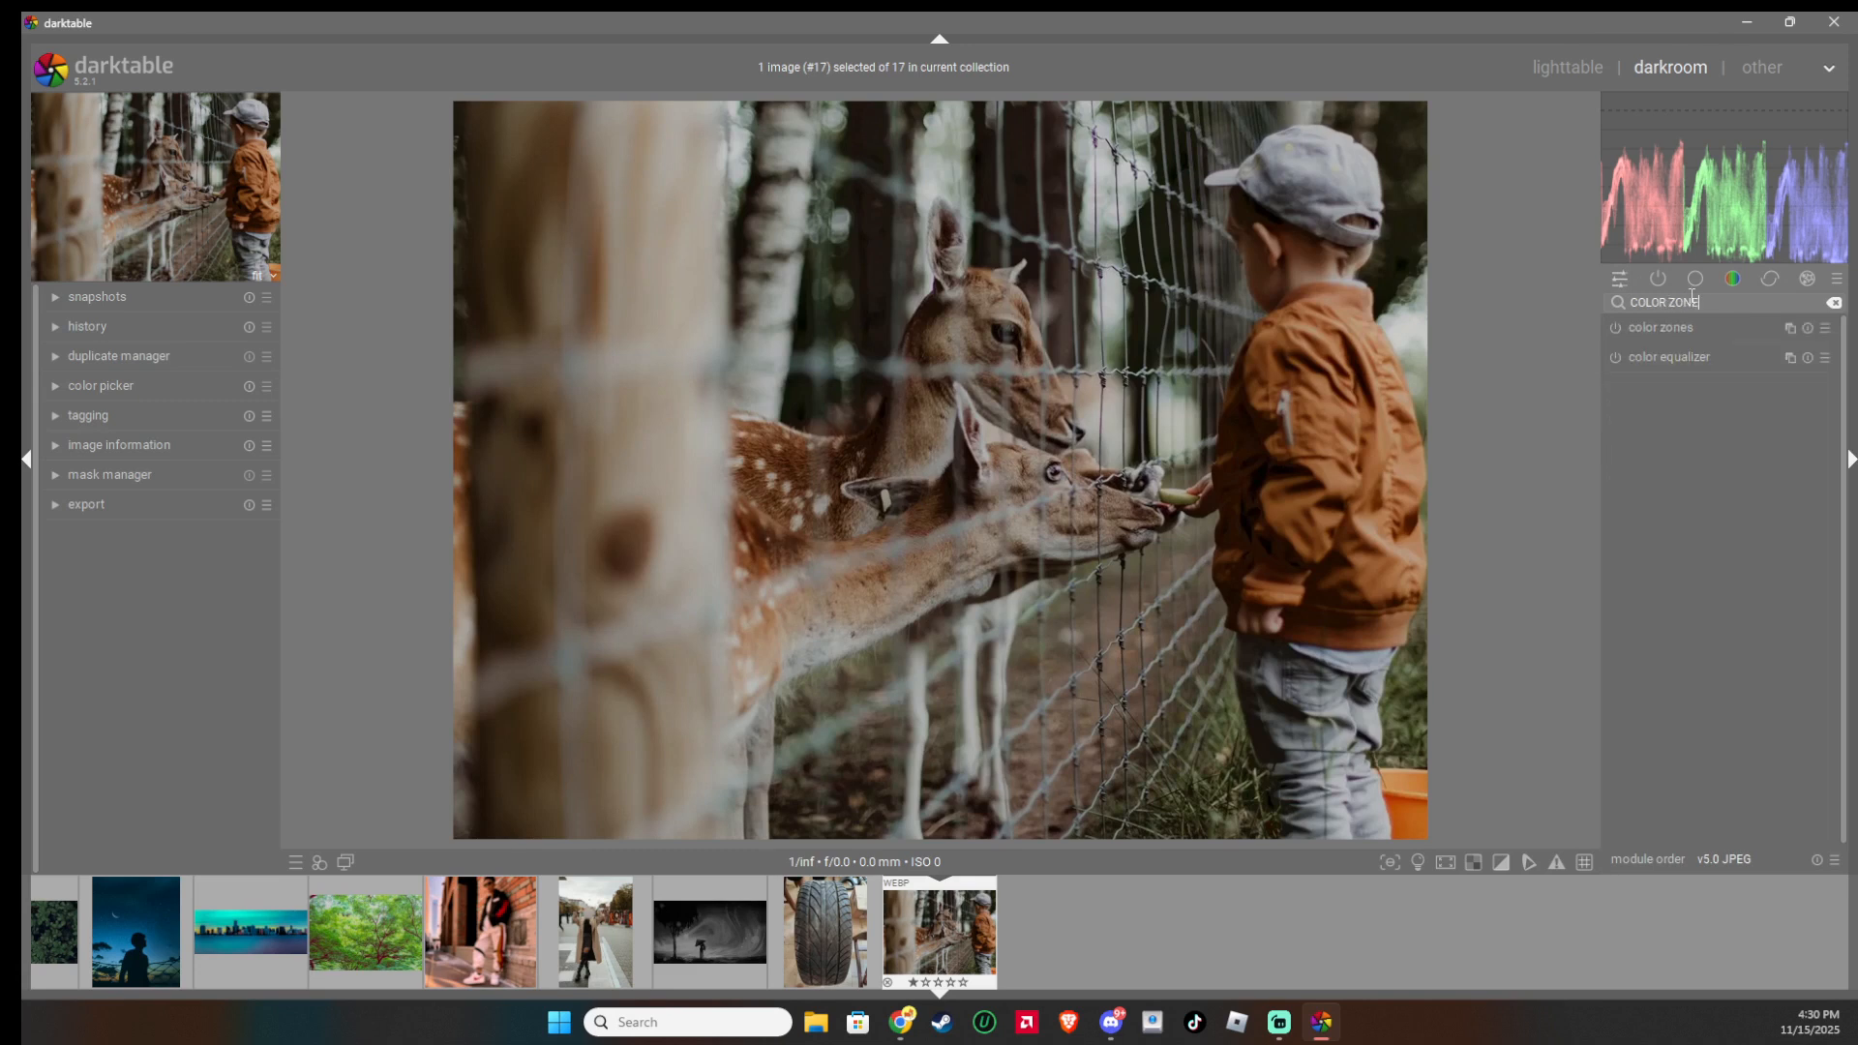
click(1709, 333)
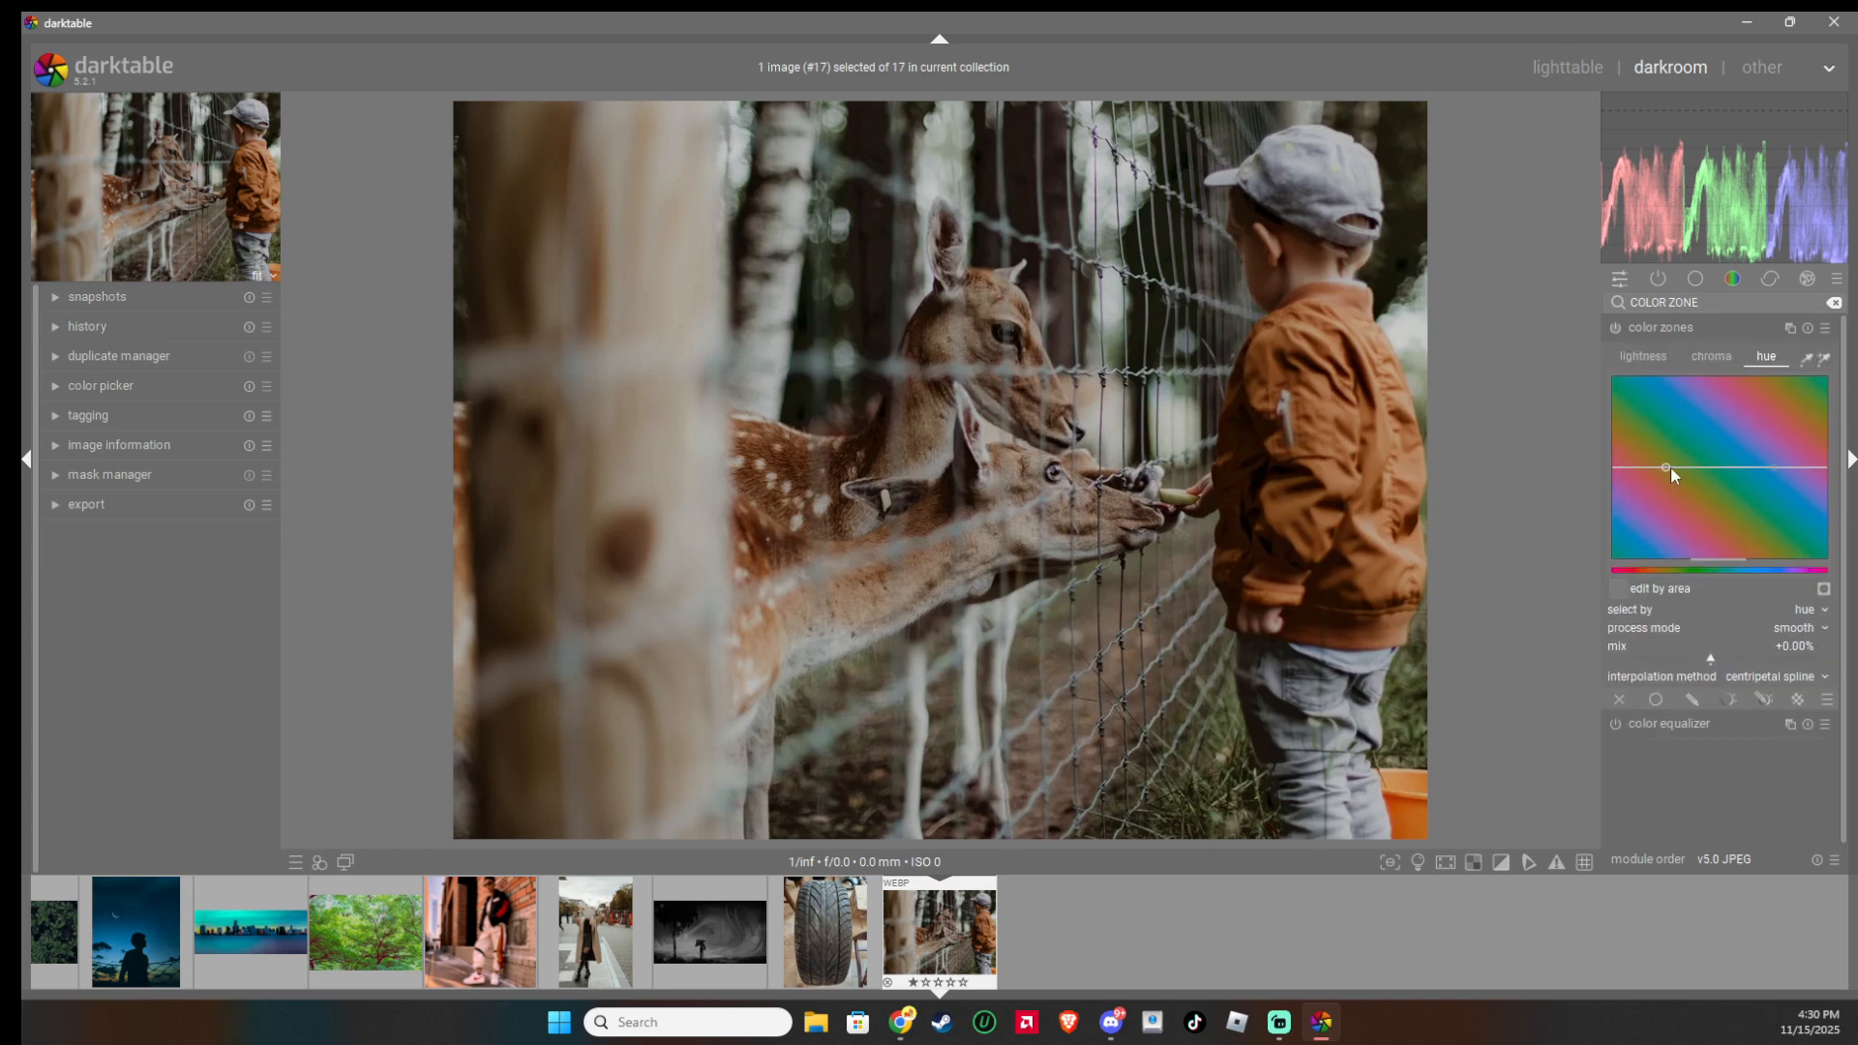
drag(1669, 468, 1675, 507)
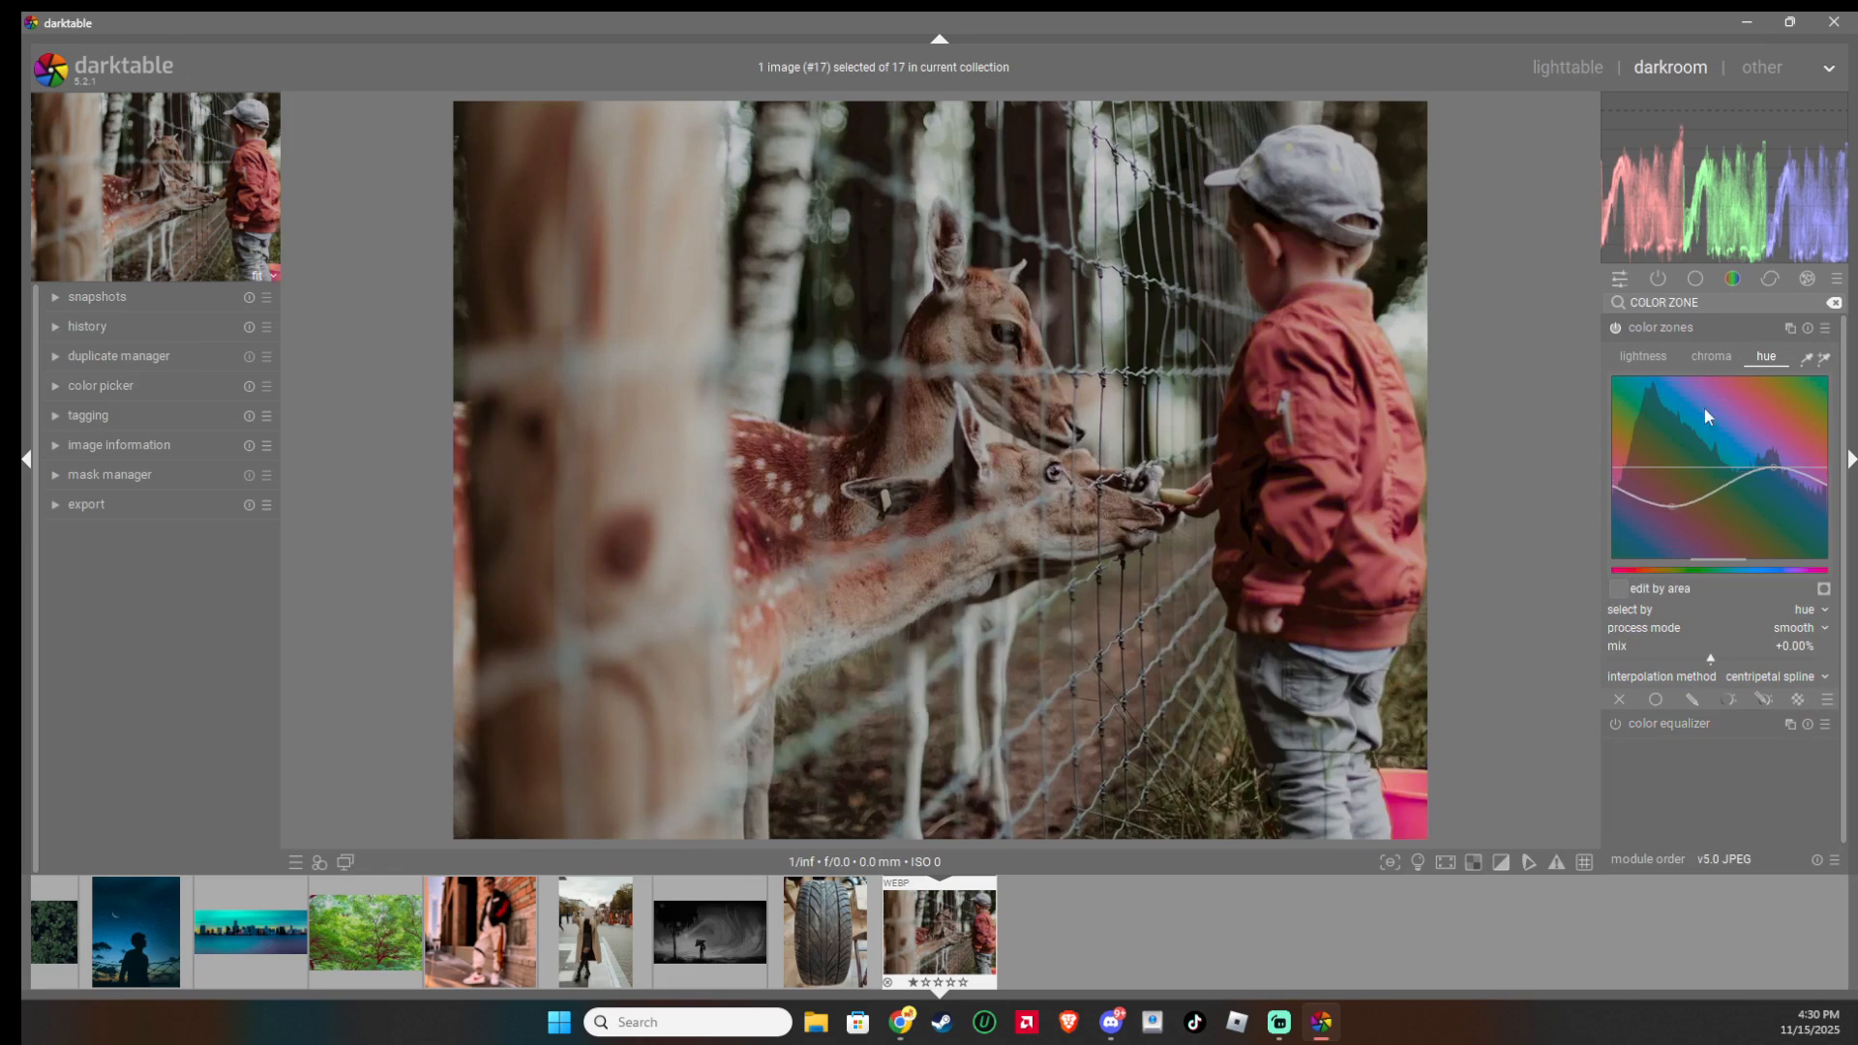
- Search for "LOCAL CON" and set the local contrast module's midtone range to 0.408
triple_click(1724, 305)
text(LOCAL CON)
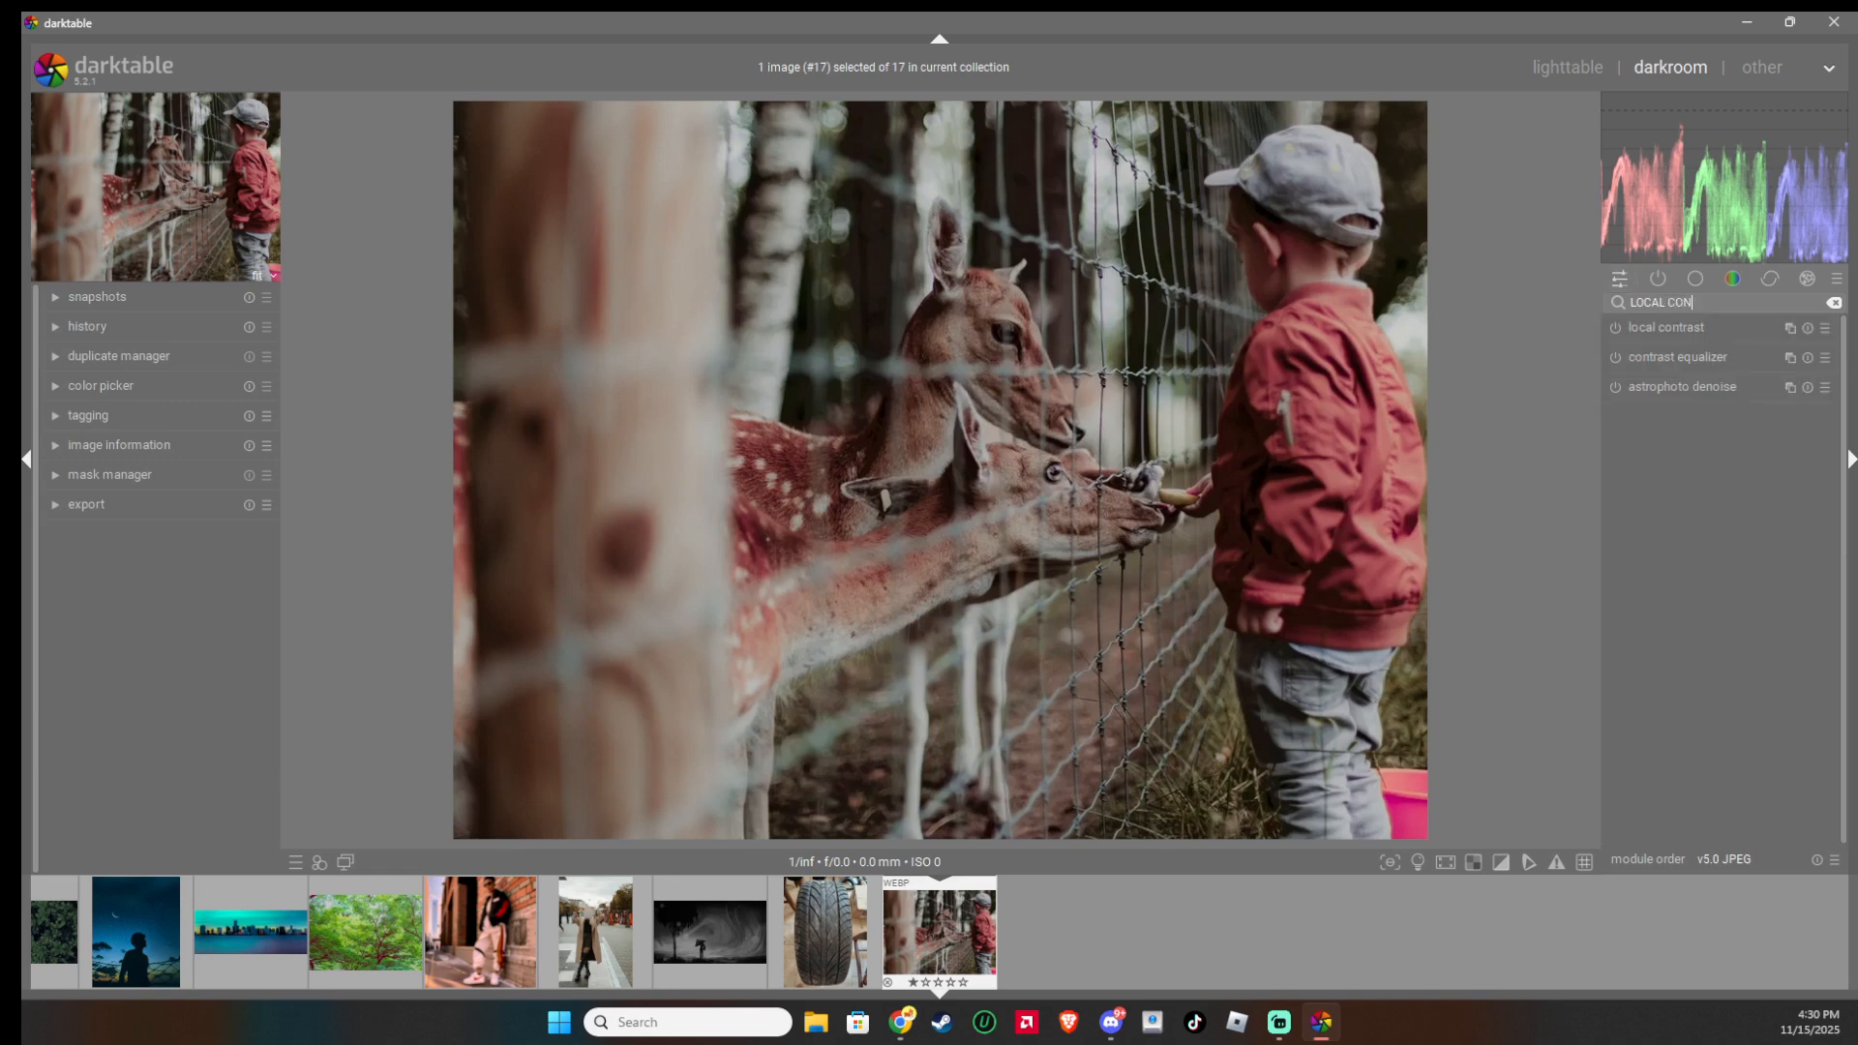
click(1728, 334)
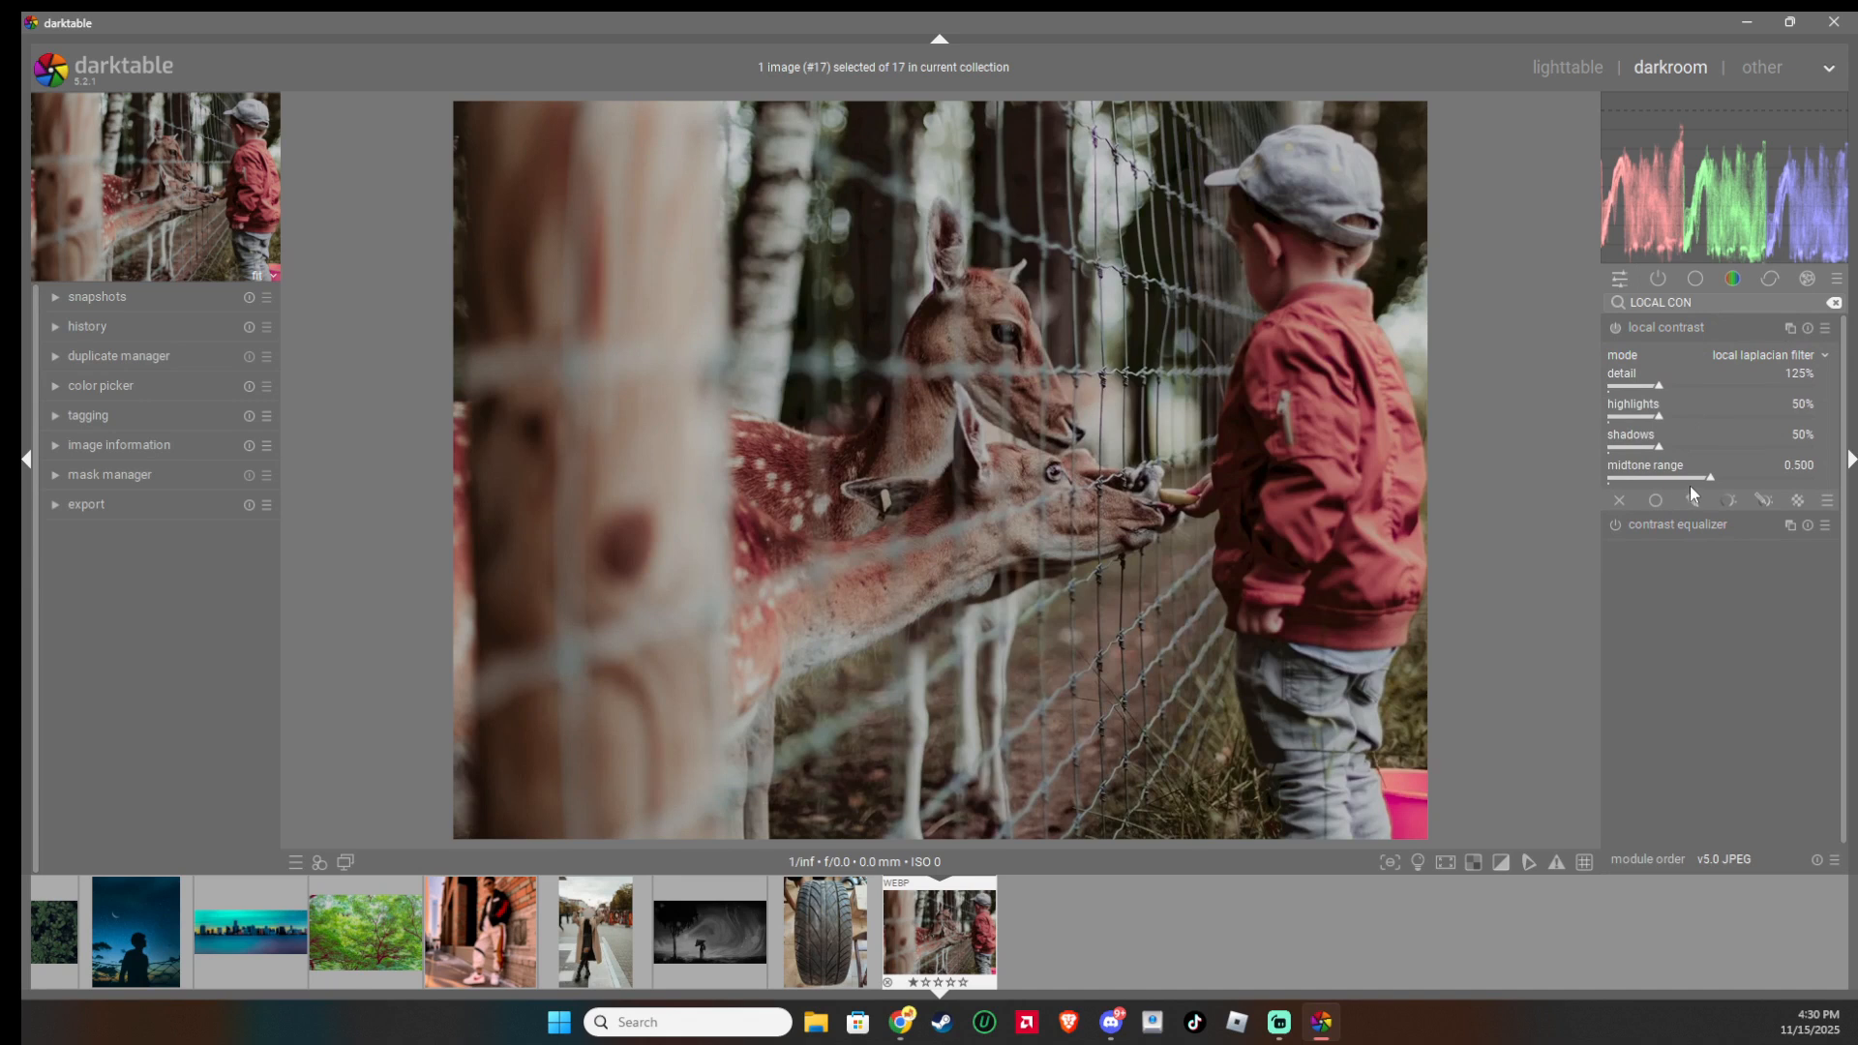
click(1692, 478)
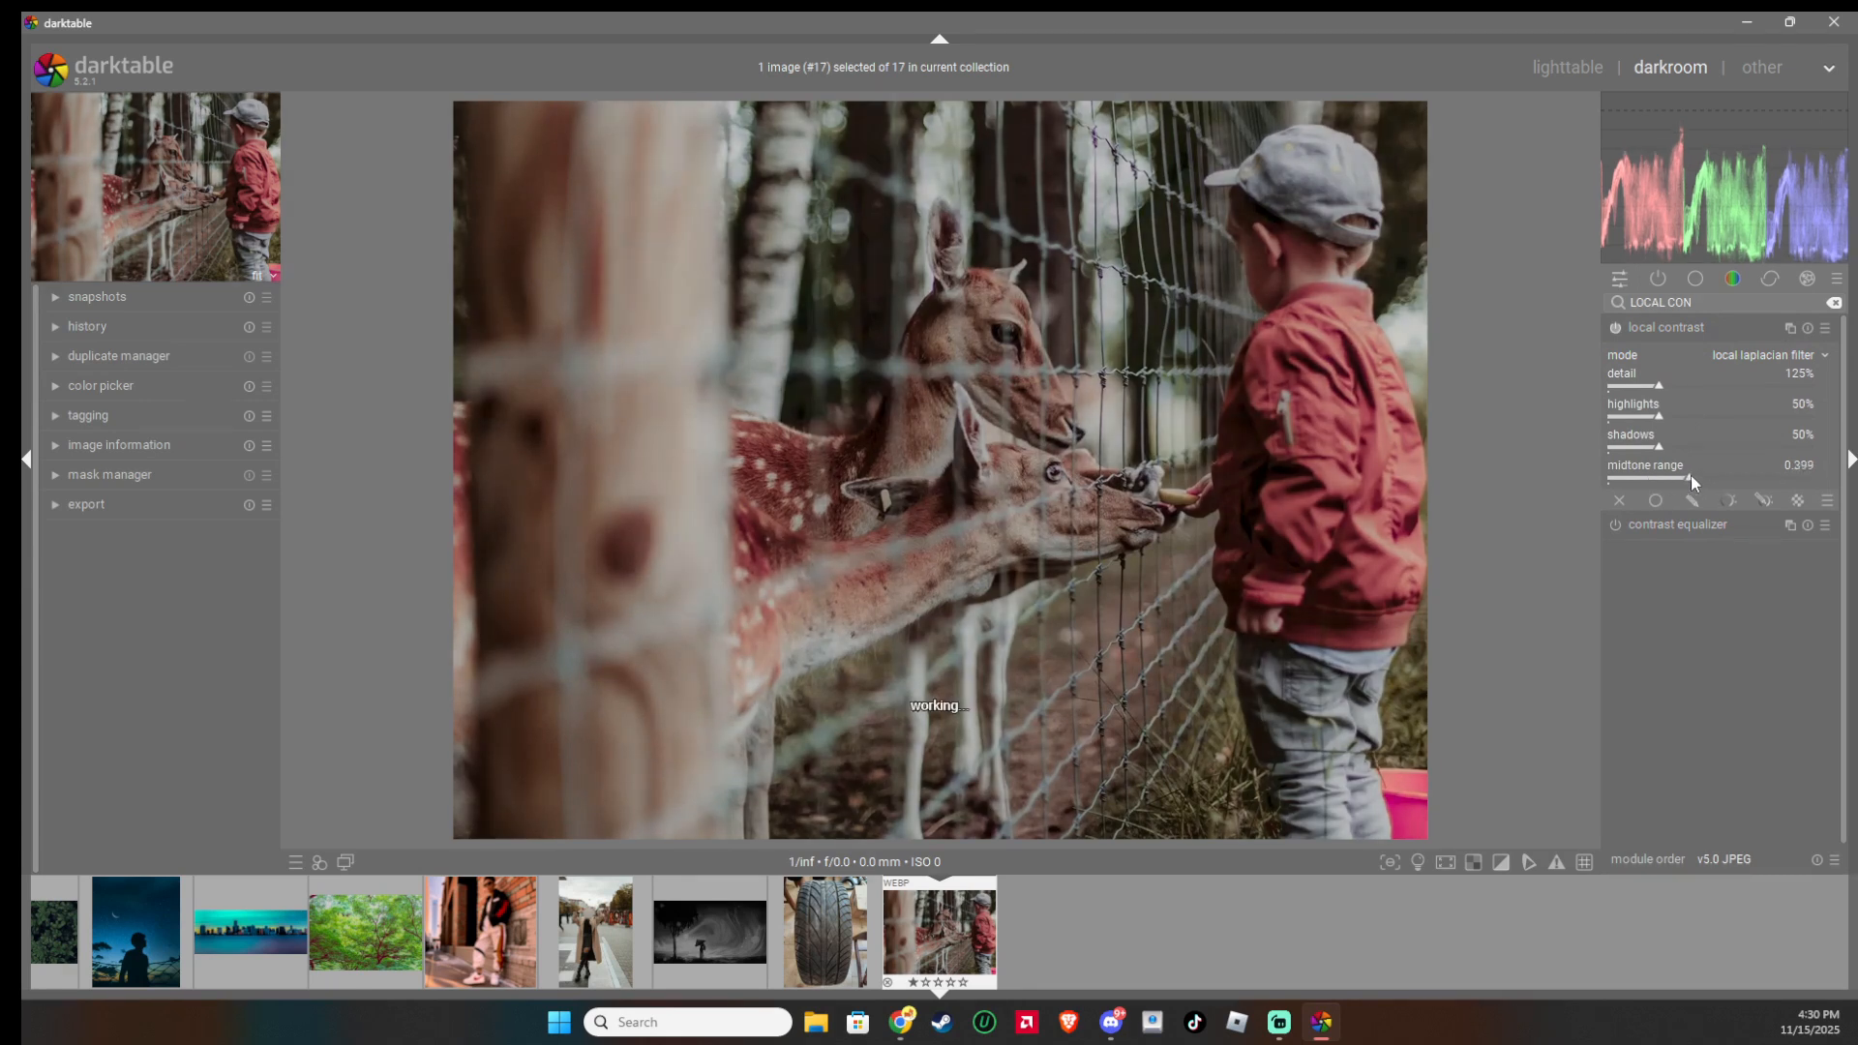
drag(1690, 475, 1688, 461)
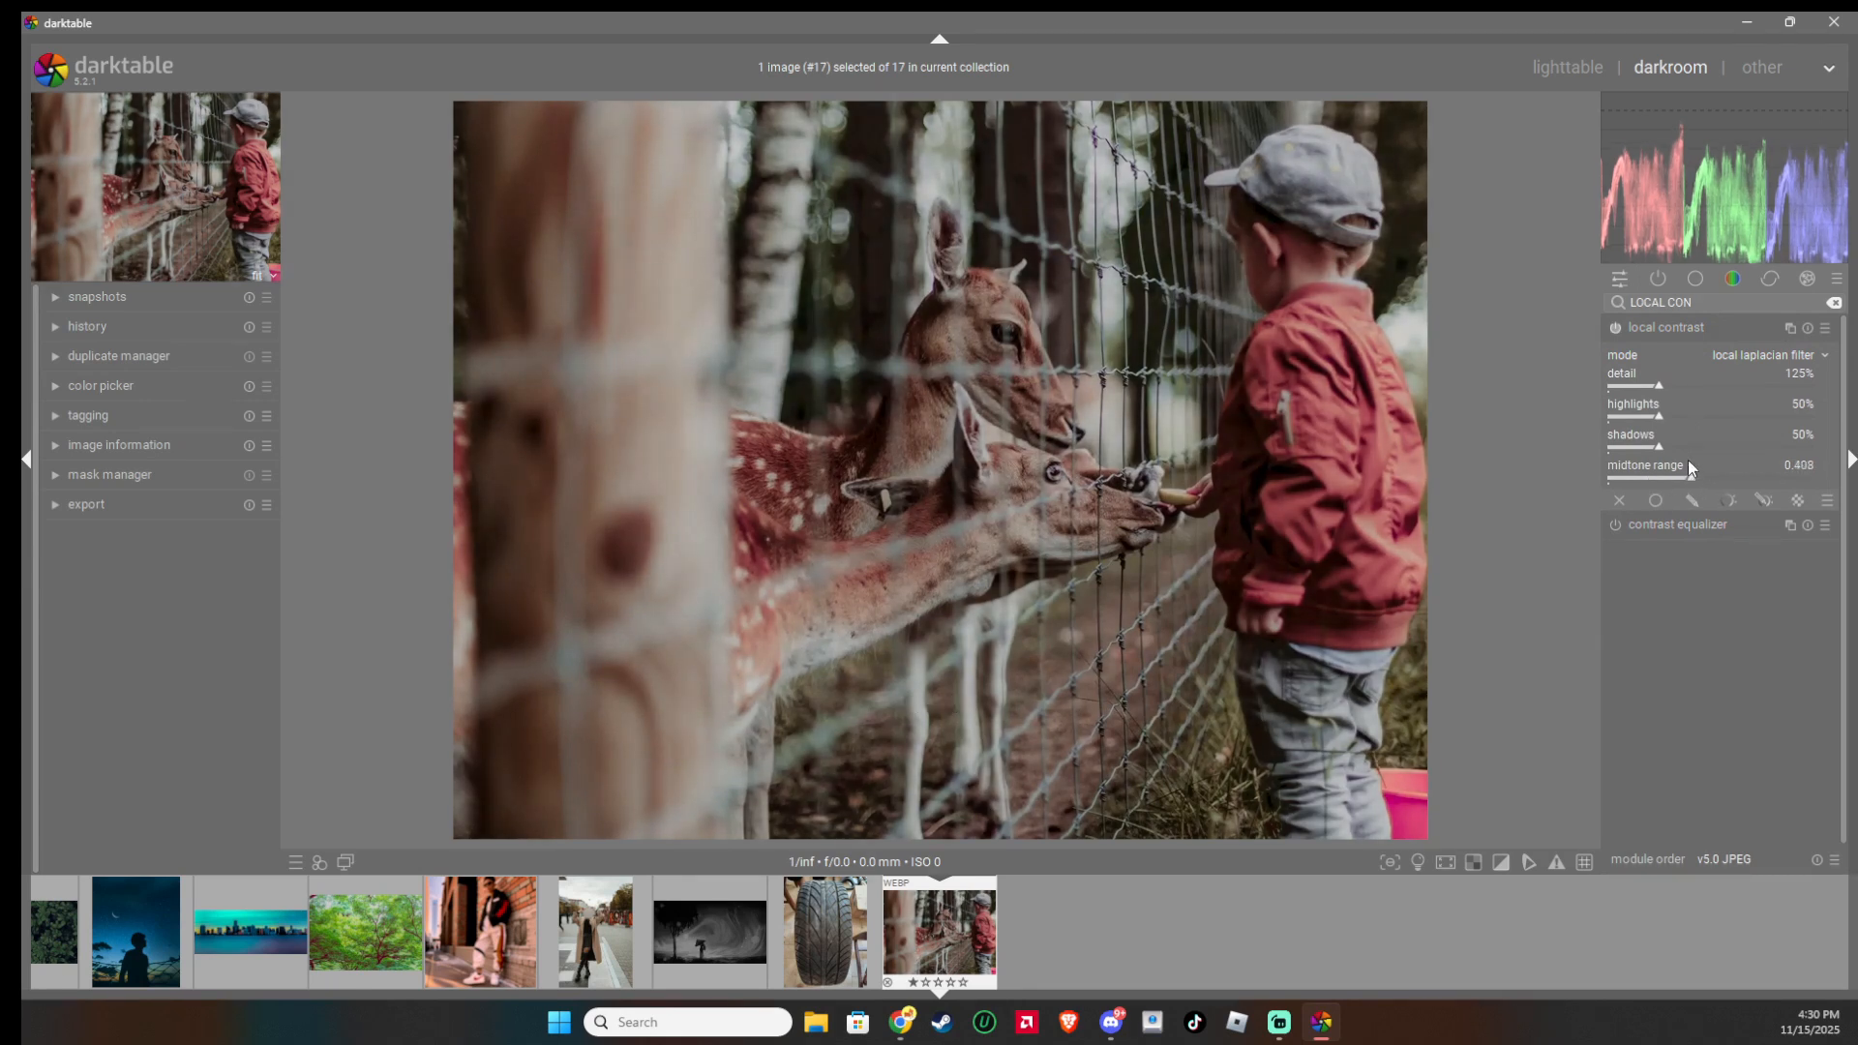
- Search for "VIG" and add vignetting around the deer with a 0% fall-off radius and a width/height ratio of 0.691
triple_click(1727, 306)
key(BackSpace)
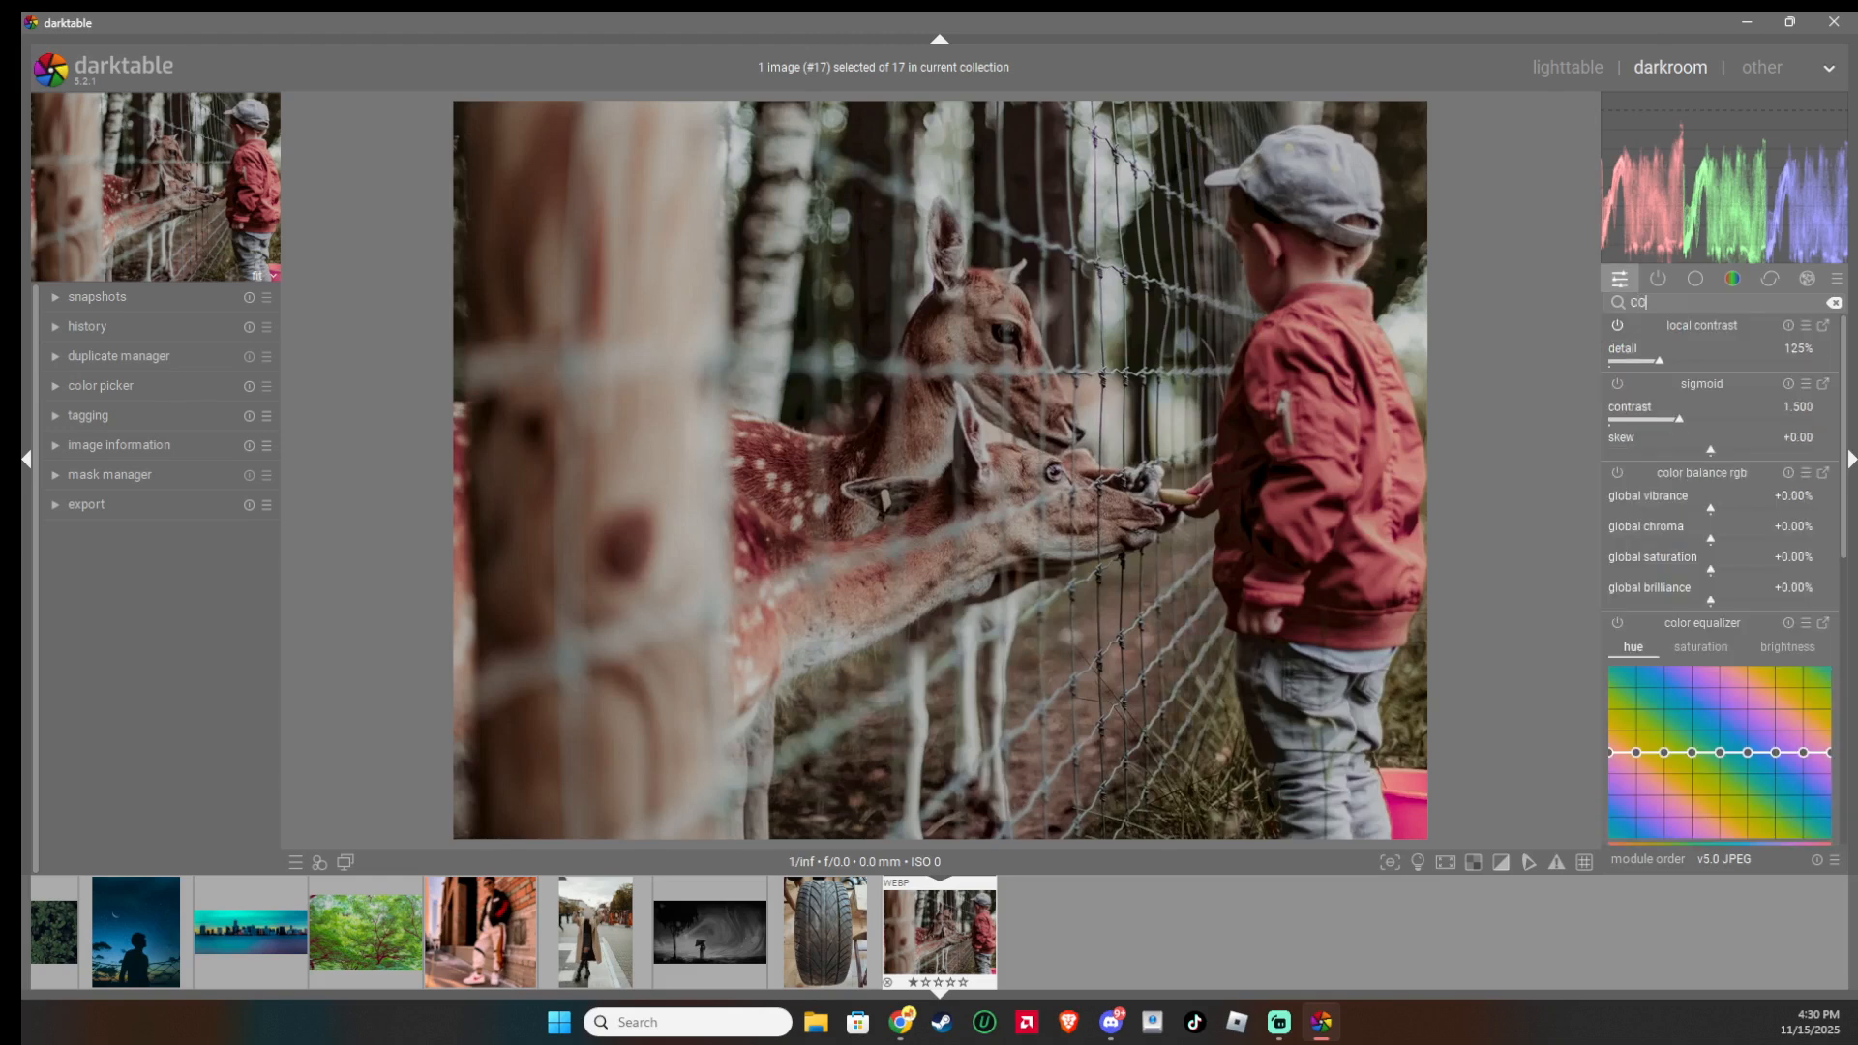
text(c)
key(BackSpace)
text(Bl)
key(BackSpace)
key(BackSpace)
text(vig)
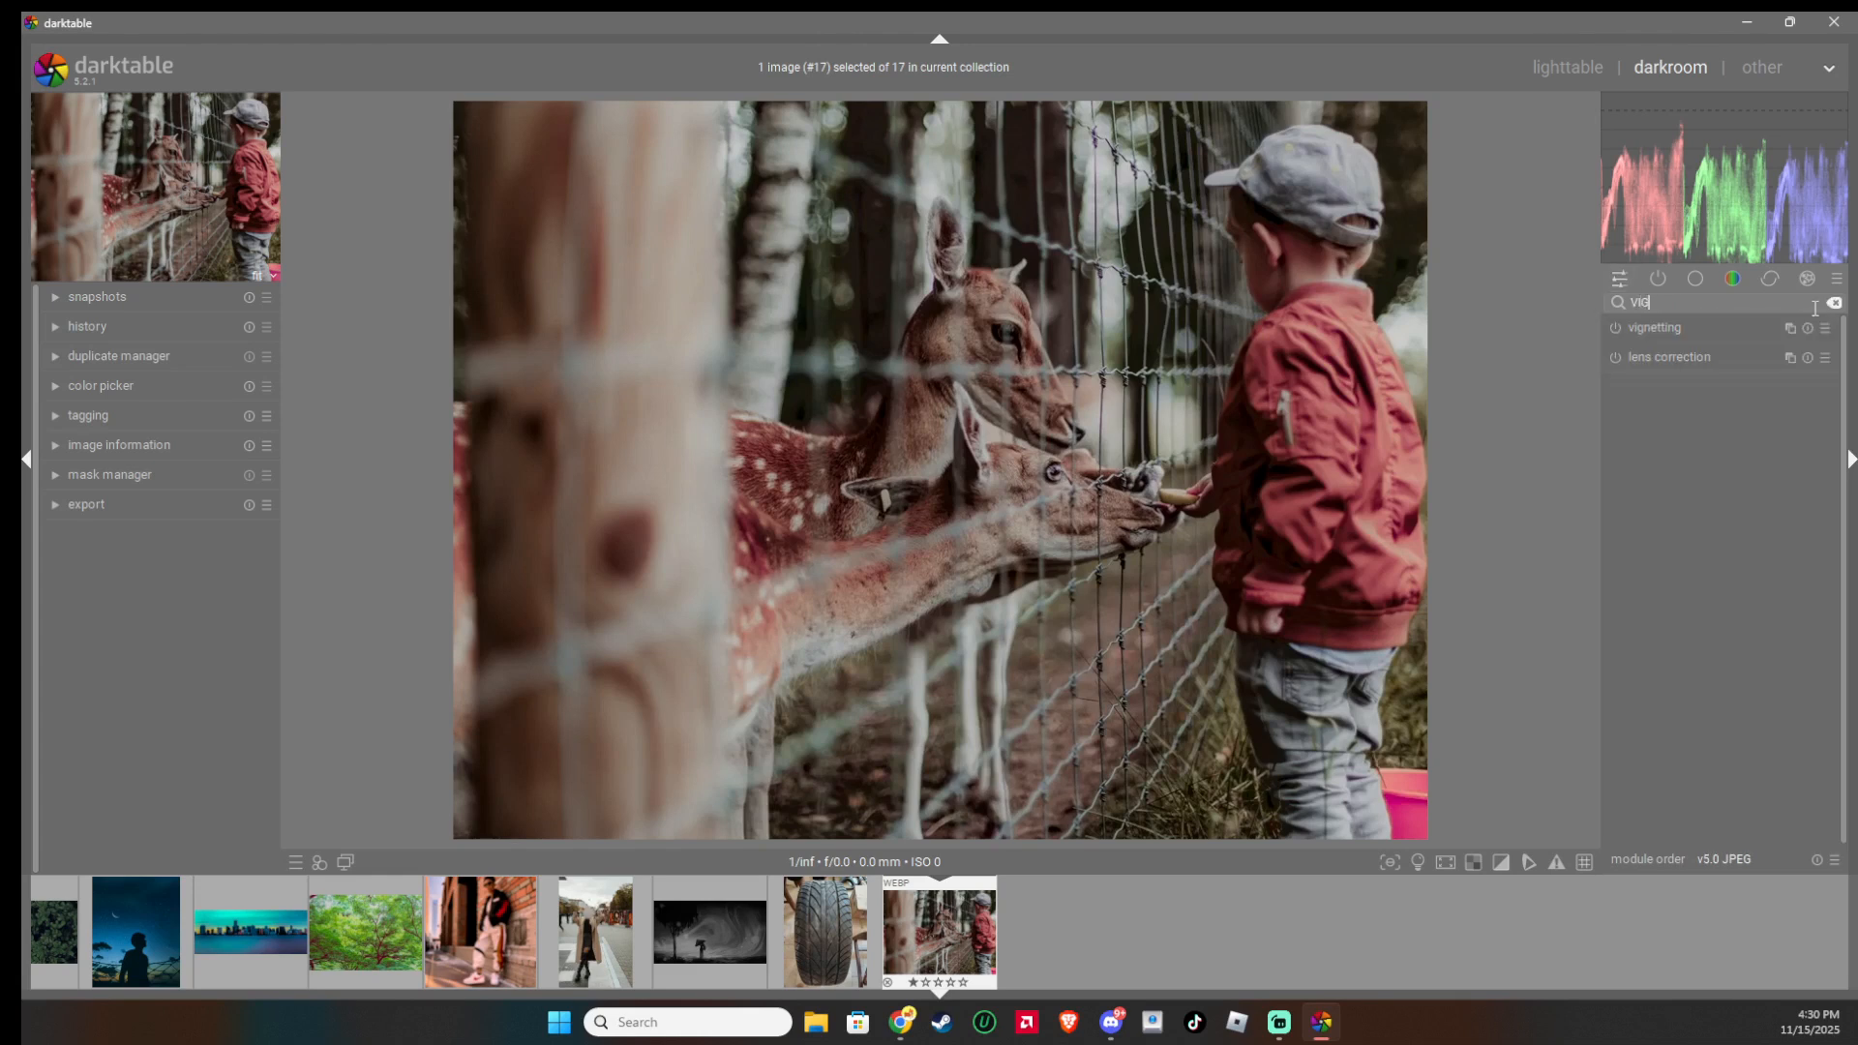
click(1713, 327)
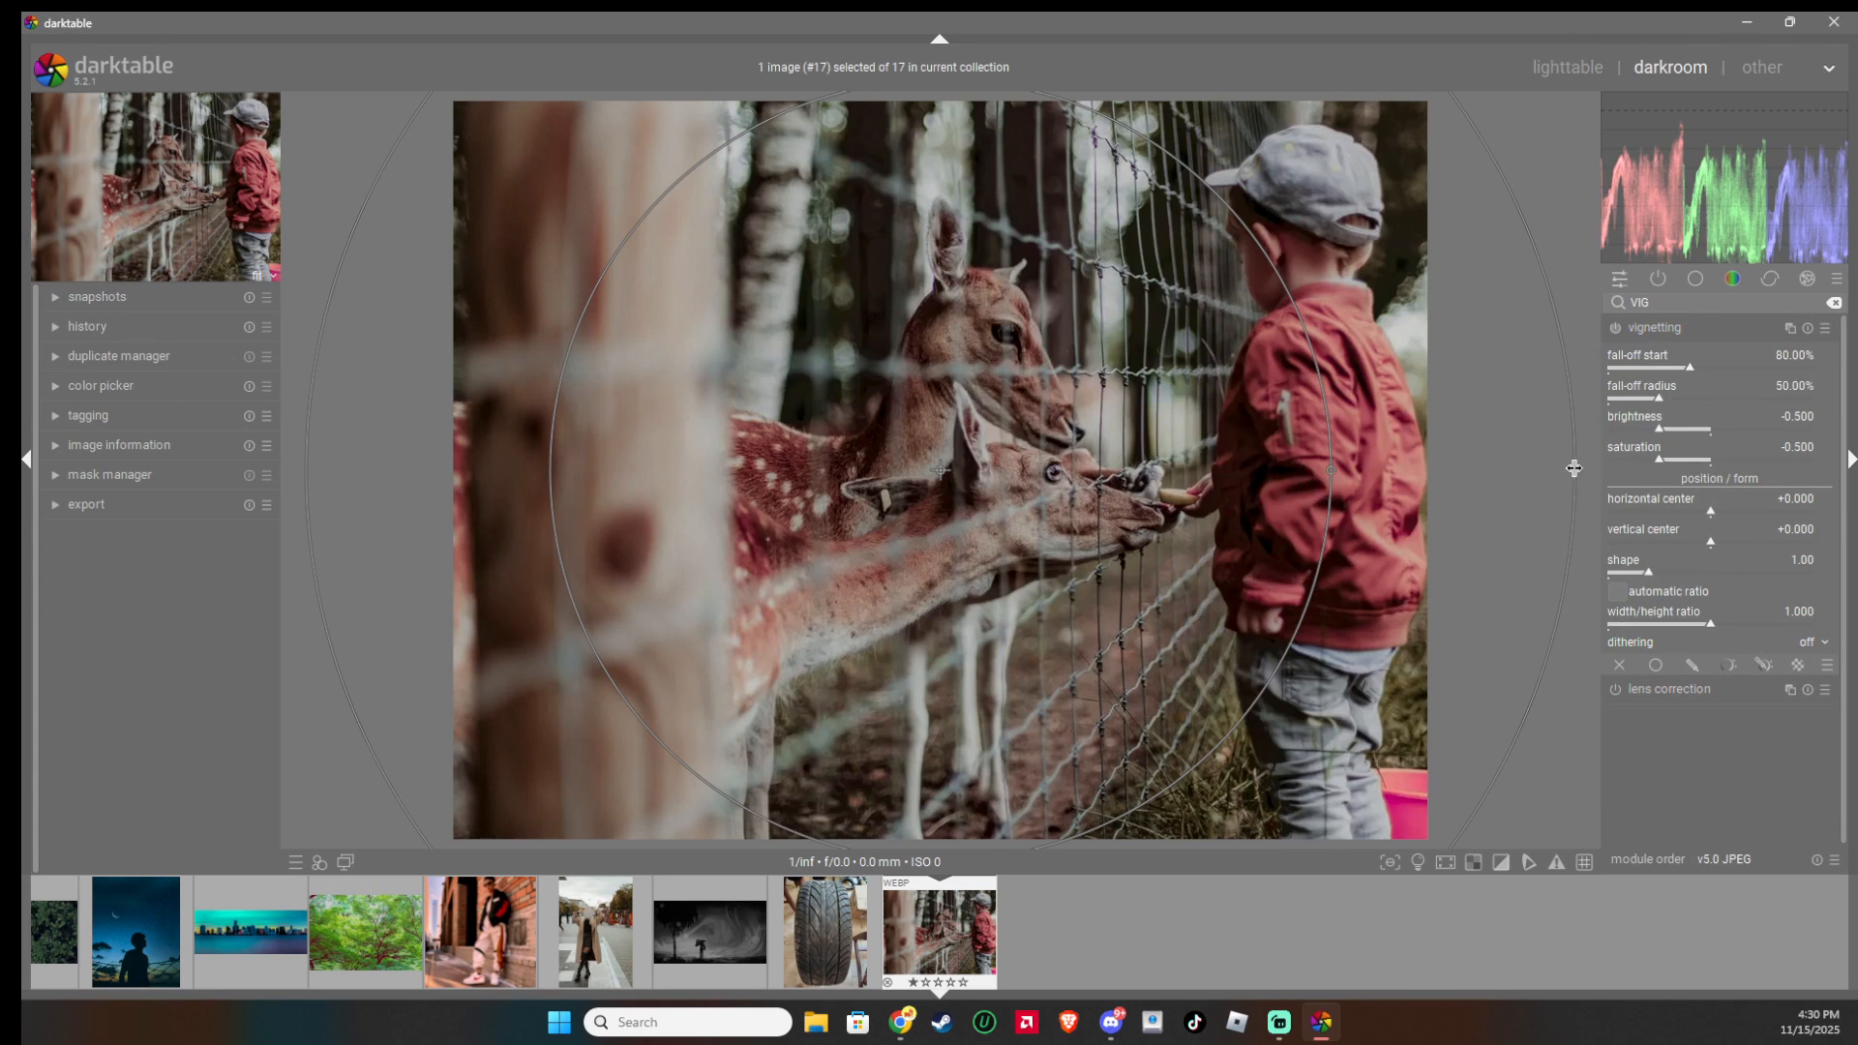
drag(1574, 469, 1186, 448)
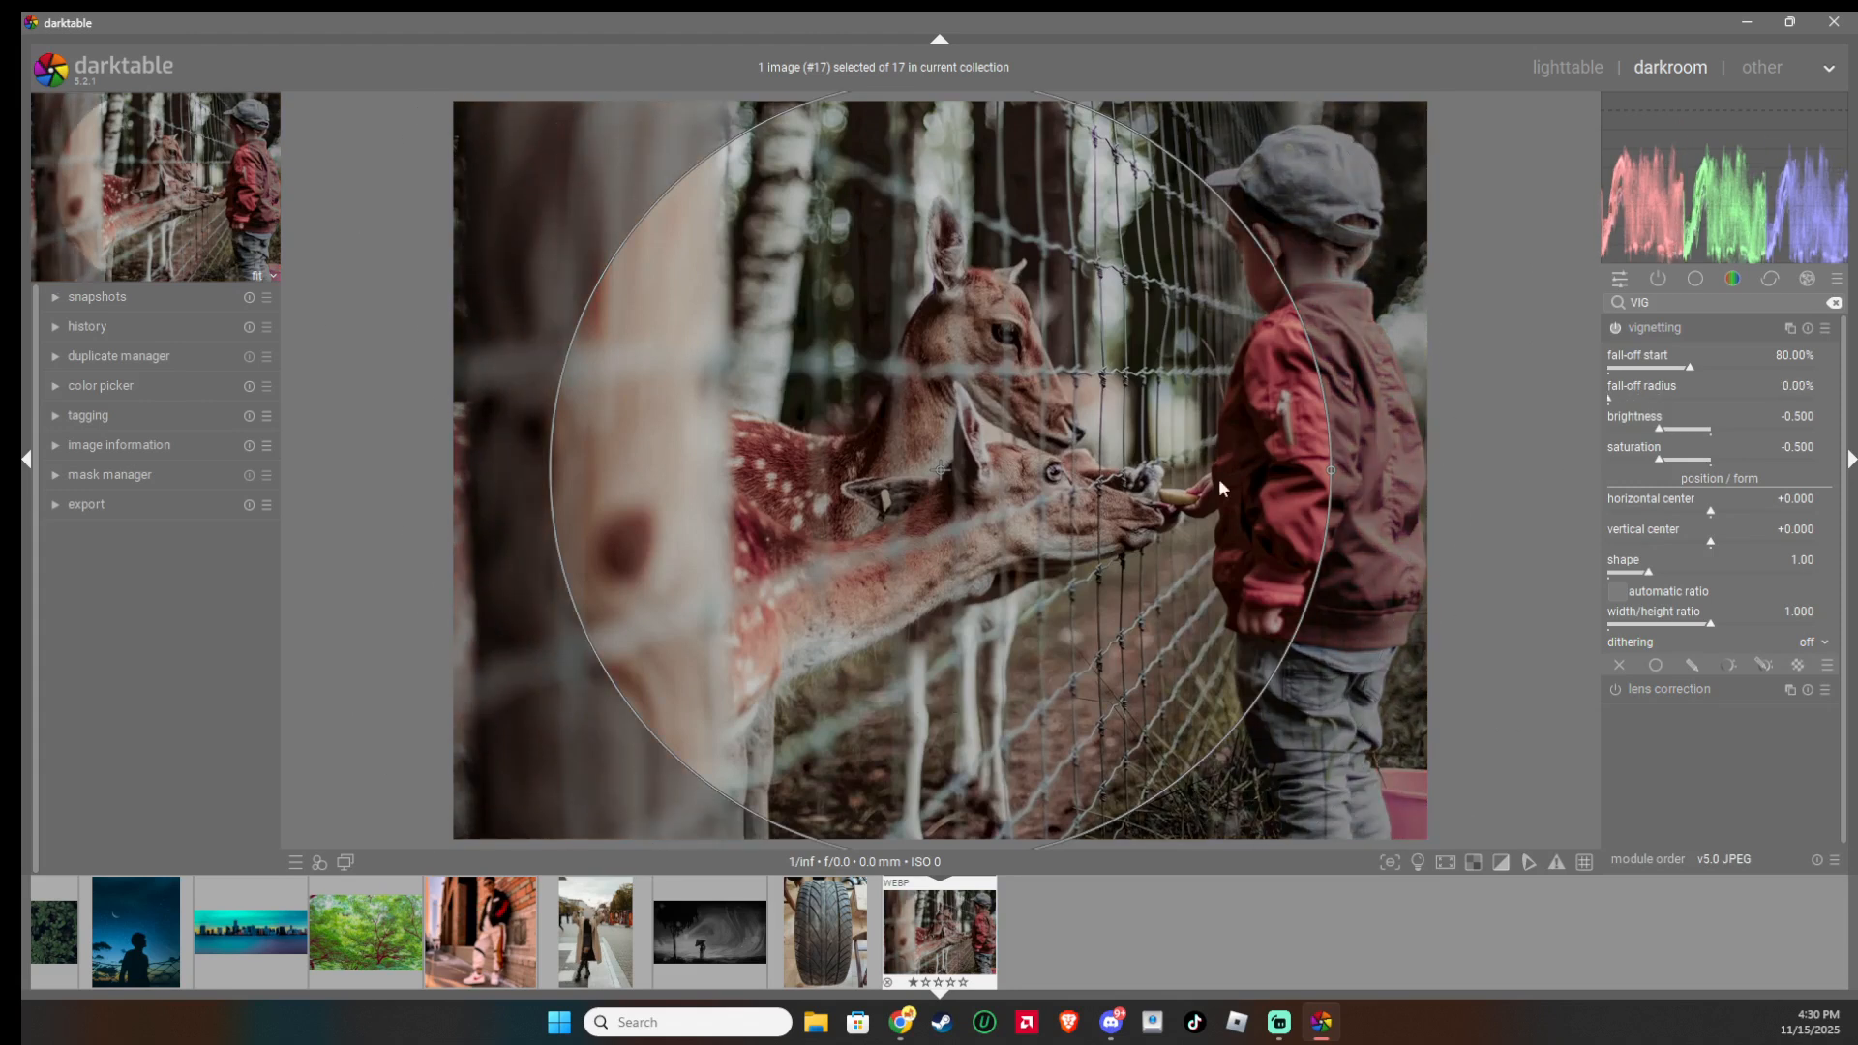
drag(1329, 470, 1211, 457)
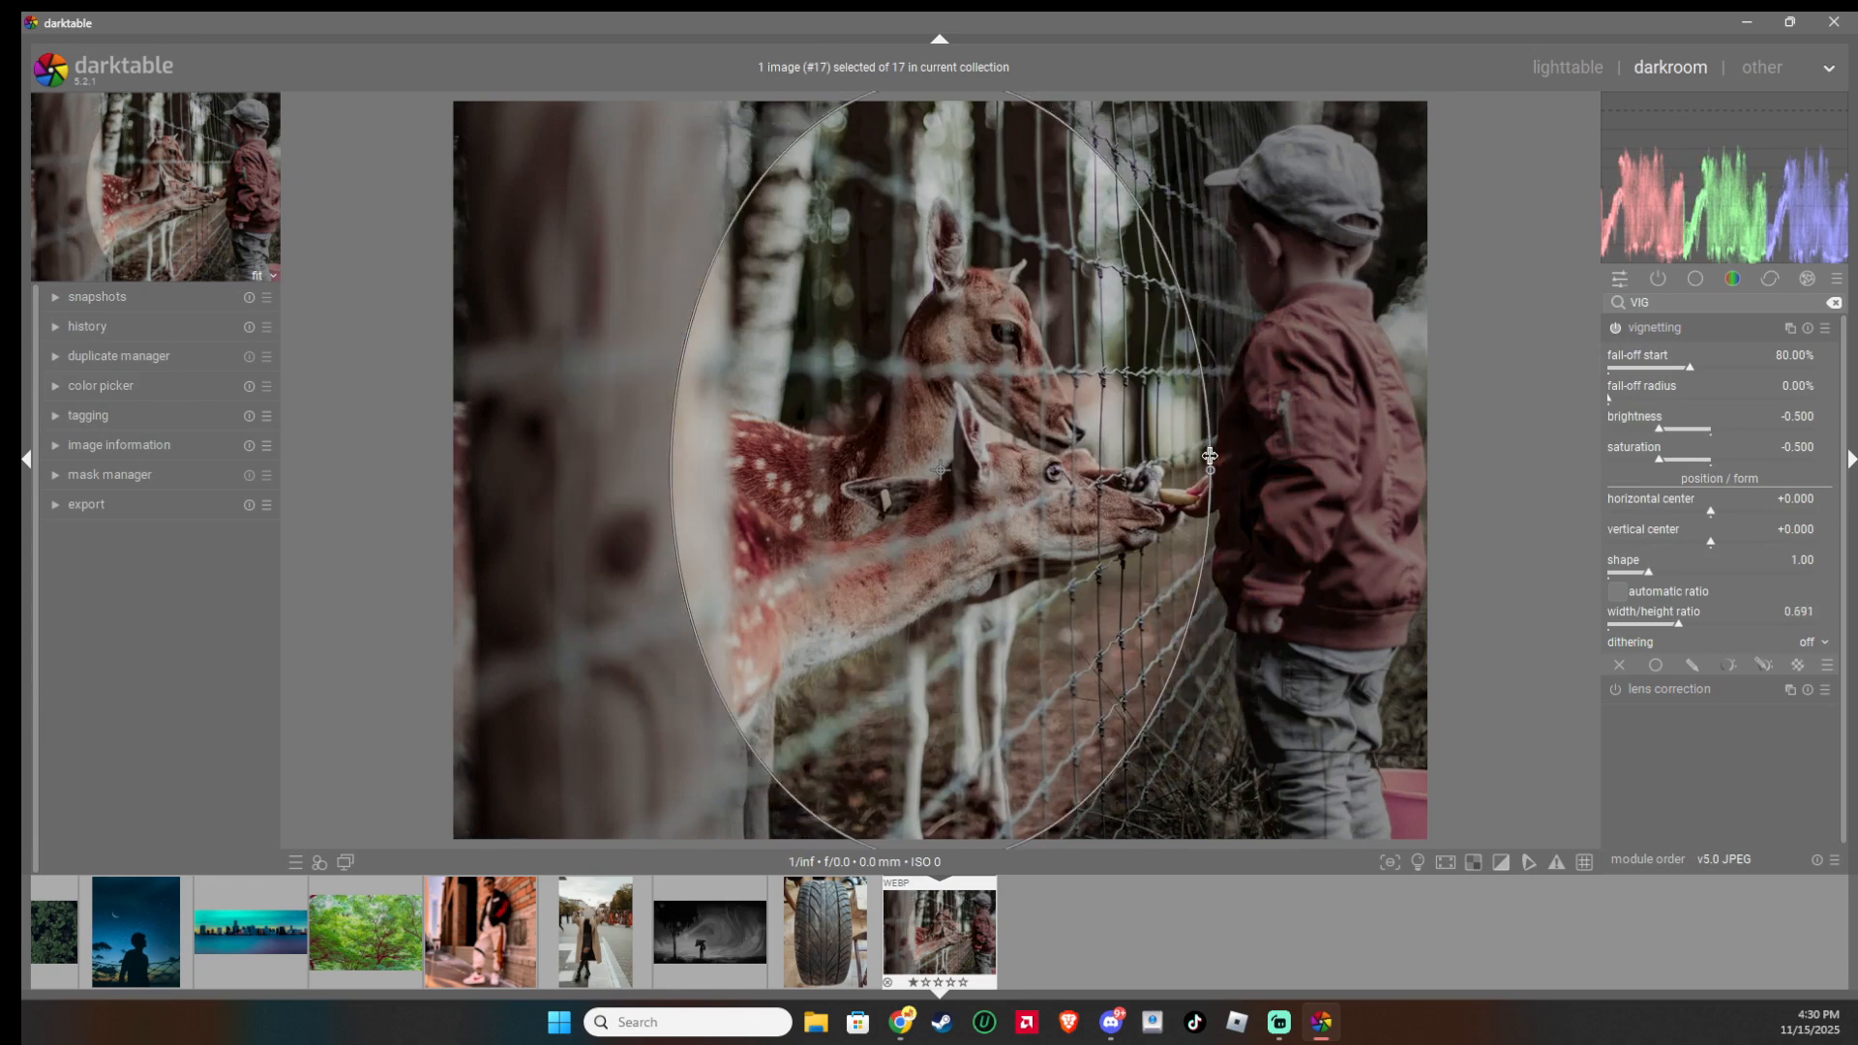